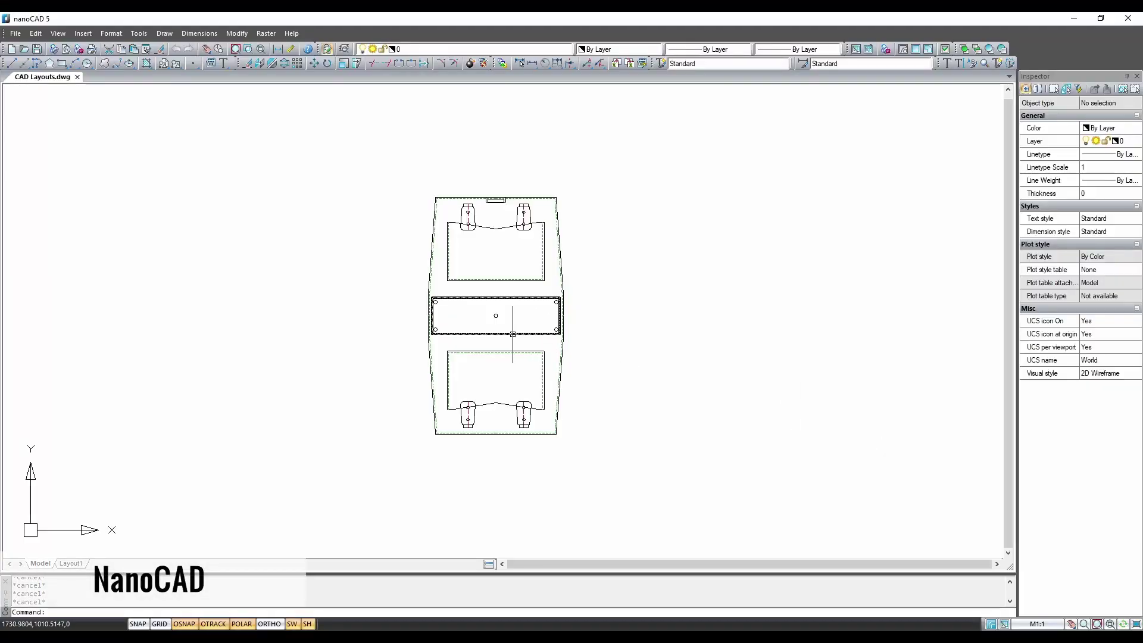
# Zoom and pan until the handbag panel sits on the left, leaving open canvas on the right.
pyautogui.scroll(5, 510, 316)
pyautogui.scroll(-3, 510, 315)
pyautogui.moveTo(510, 315); pyautogui.dragTo(517, 333, button='middle')
pyautogui.scroll(-4, 524, 324)
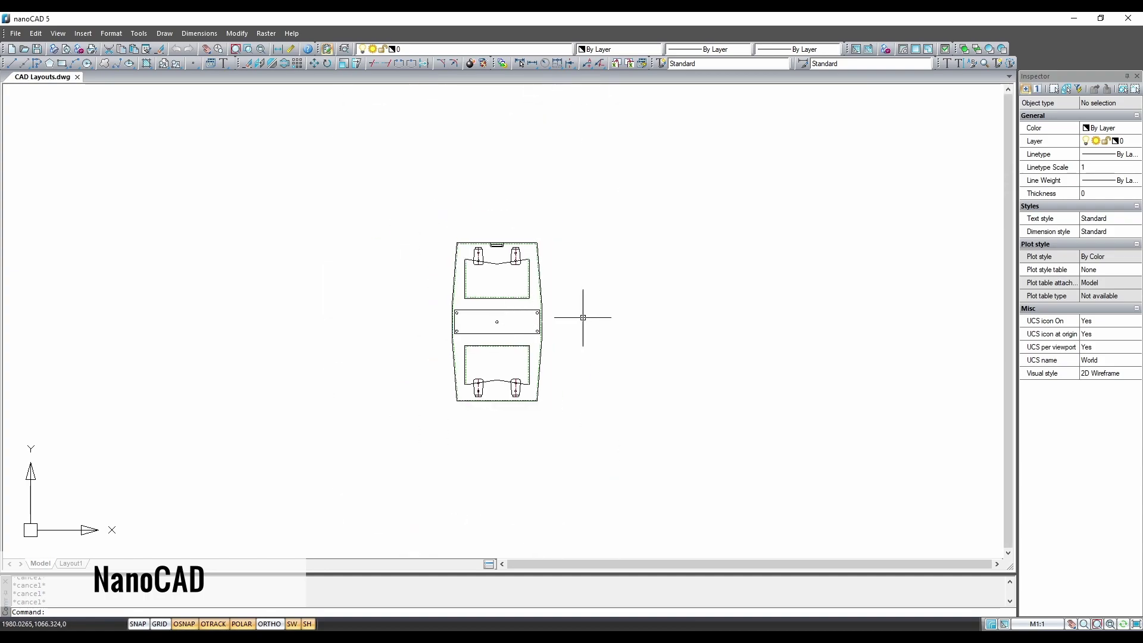
pyautogui.scroll(5, 542, 325)
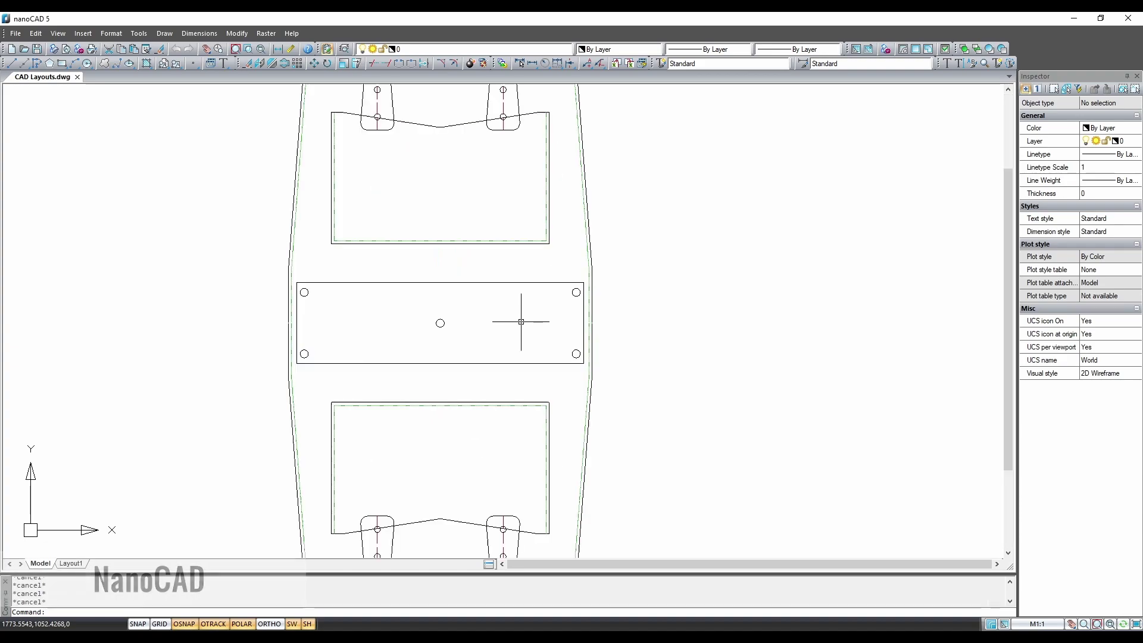
pyautogui.scroll(-2, 533, 321)
pyautogui.moveTo(548, 332); pyautogui.dragTo(566, 327, button='middle')
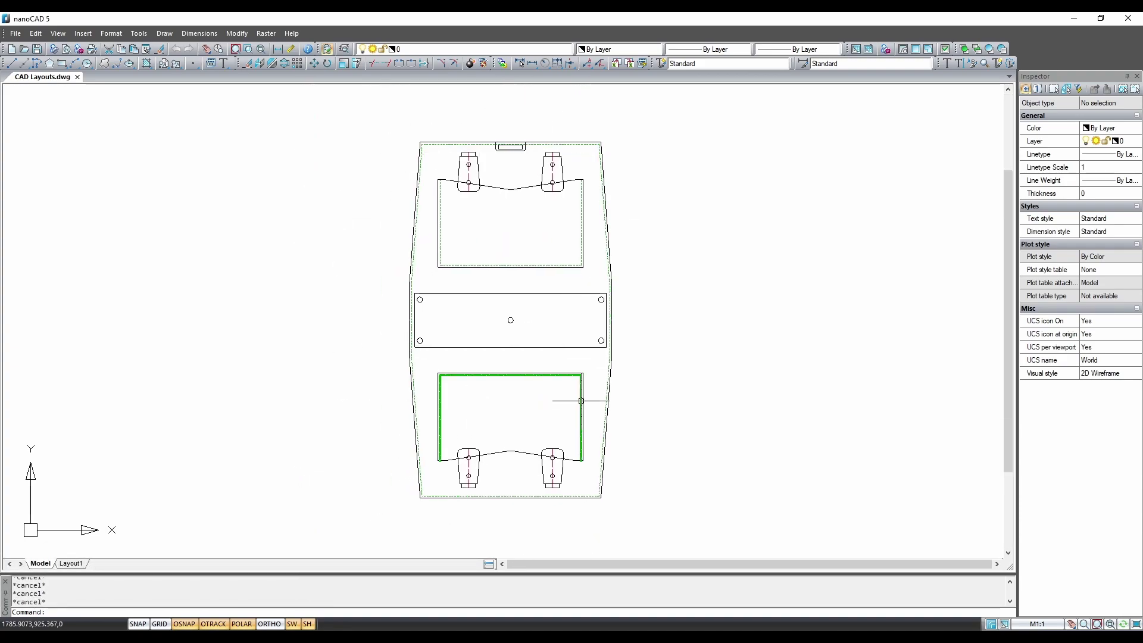
pyautogui.moveTo(662, 367); pyautogui.dragTo(646, 375, button='middle')
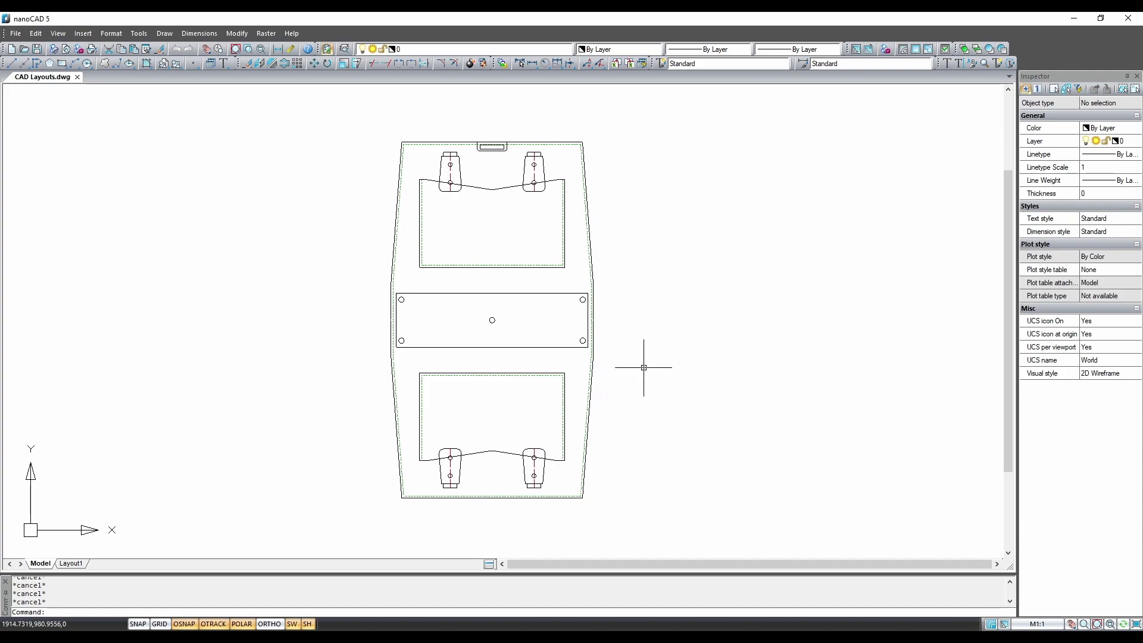
pyautogui.moveTo(839, 336); pyautogui.dragTo(687, 334, button='middle')
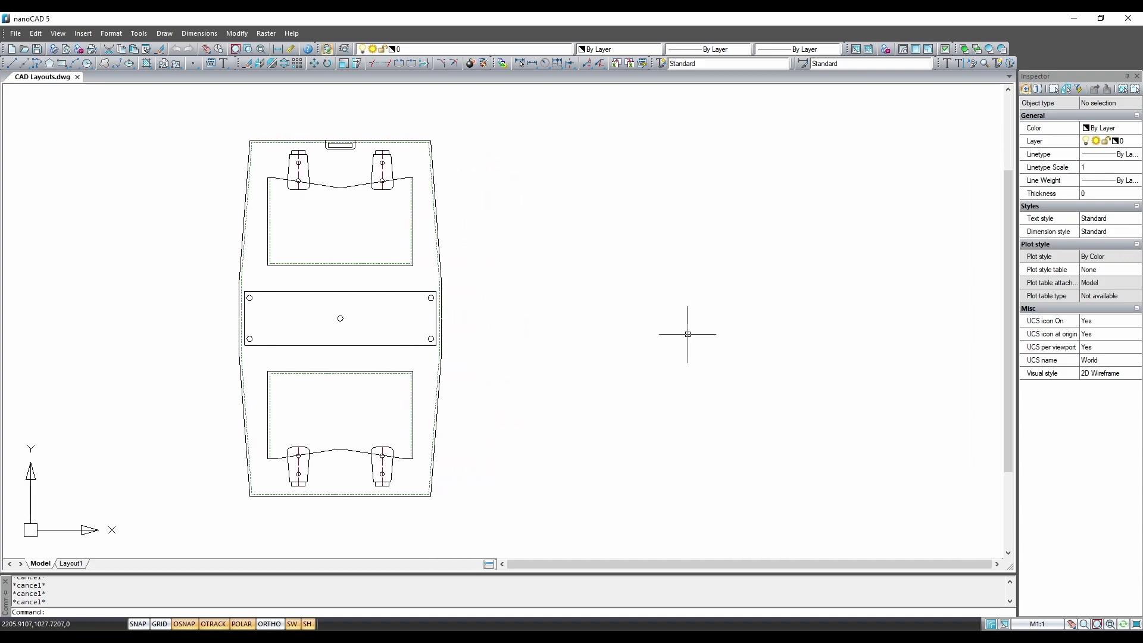
# Draw 210 mm and 297 mm construction lines from the page's top-left corner.
pyautogui.click(13, 63)
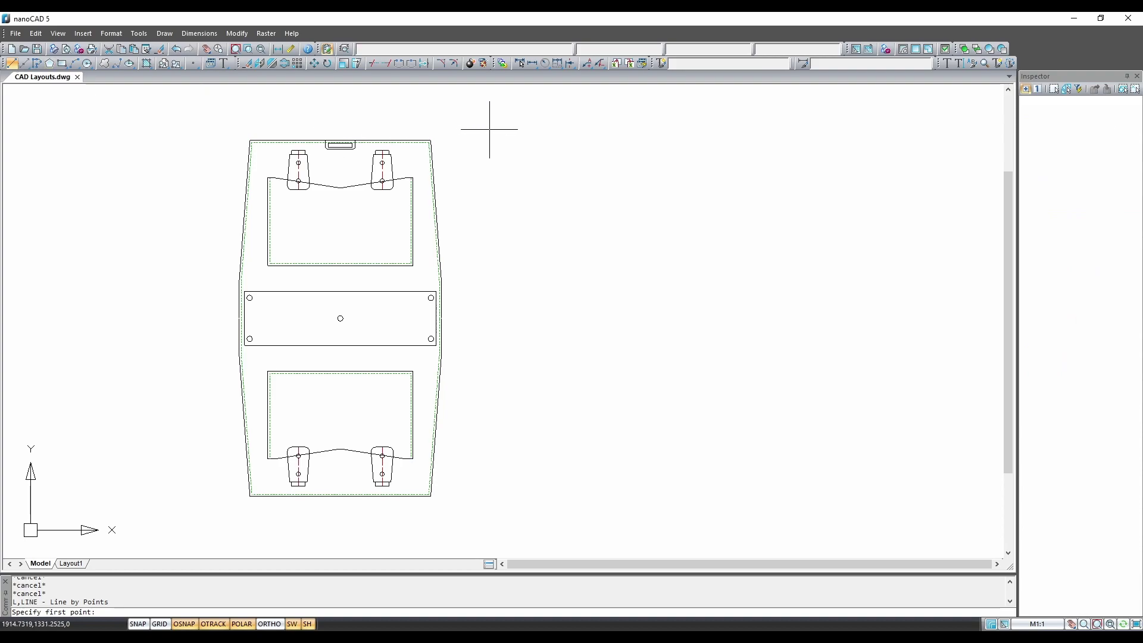
pyautogui.click(532, 159)
pyautogui.write('2')
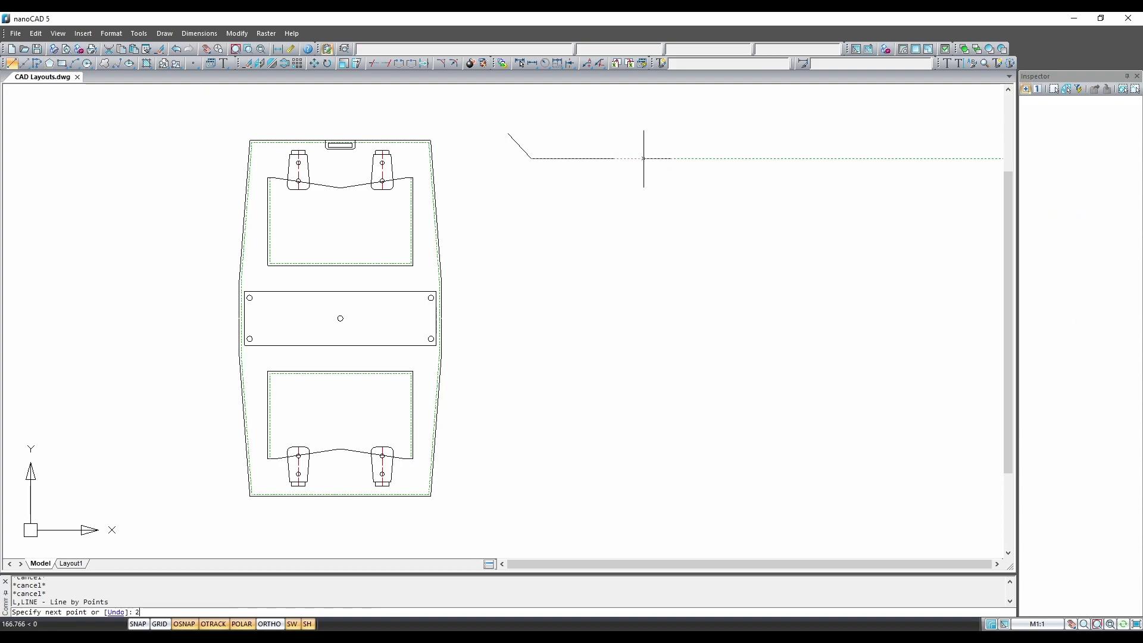
pyautogui.write('10')
pyautogui.press('Return')
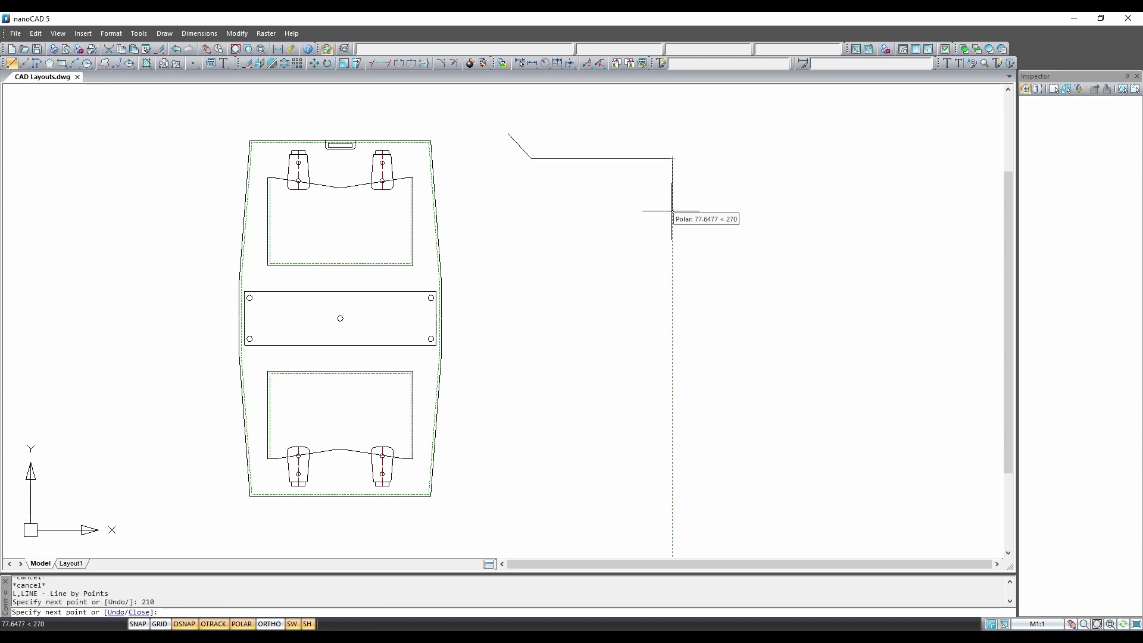
pyautogui.write('297')
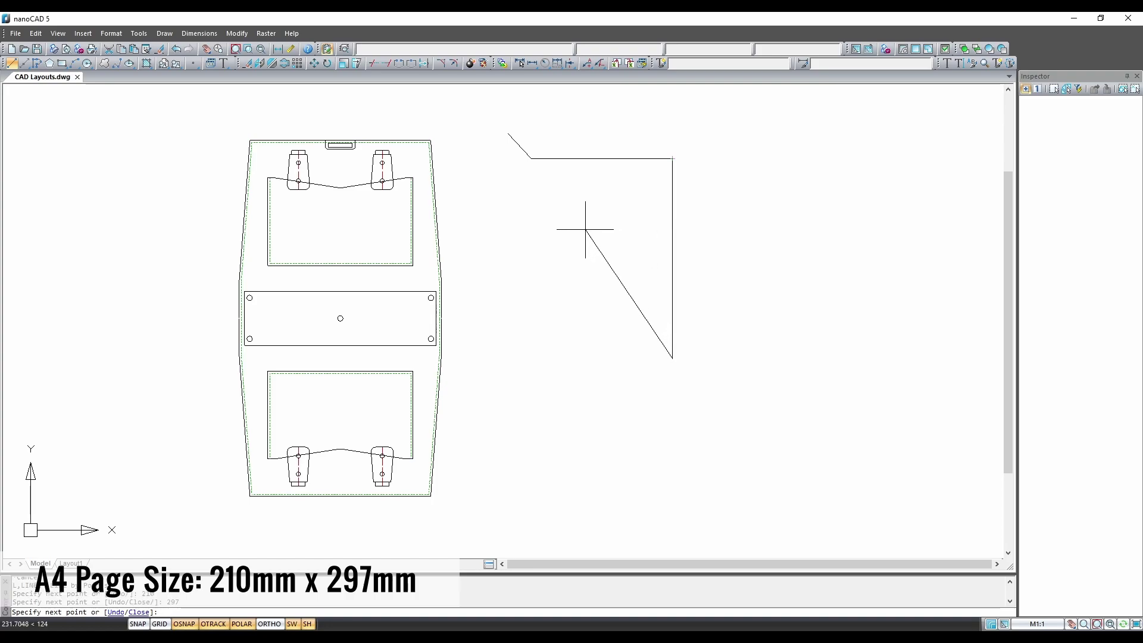
pyautogui.press('Escape')
# Draw a rectangle between the construction lines' corners, then delete the construction lines.
pyautogui.click(62, 65)
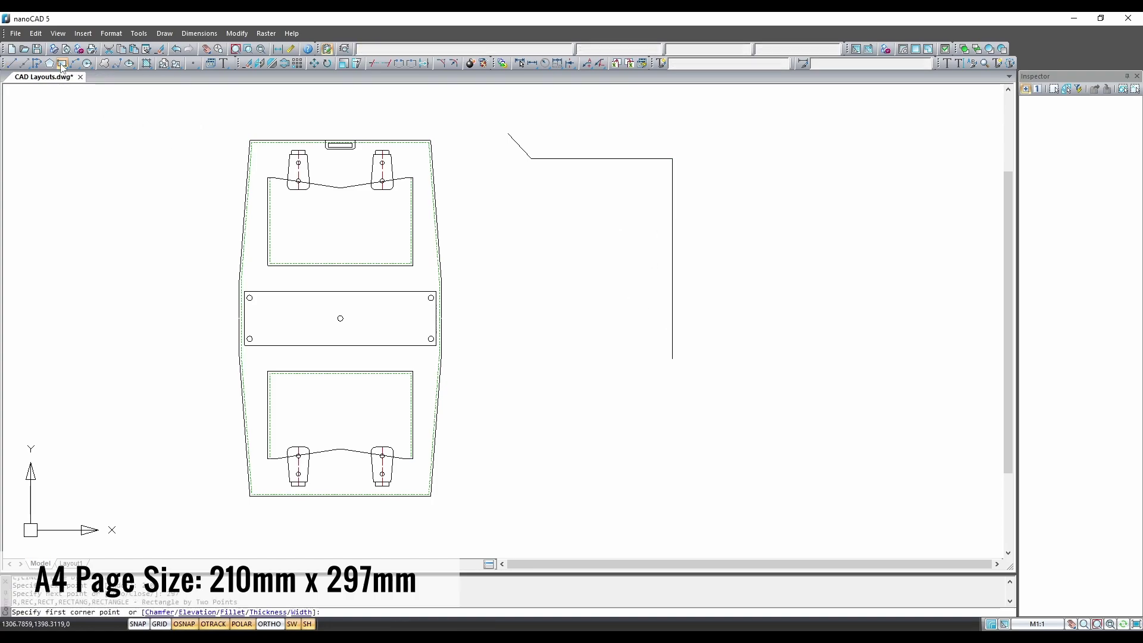
pyautogui.click(529, 157)
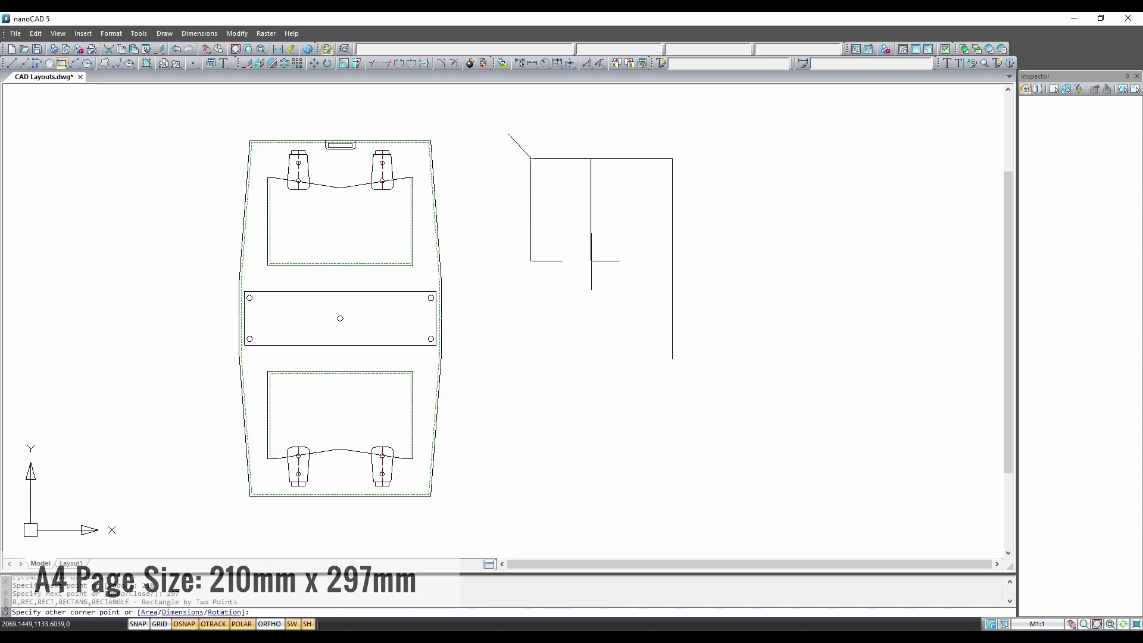
pyautogui.click(673, 357)
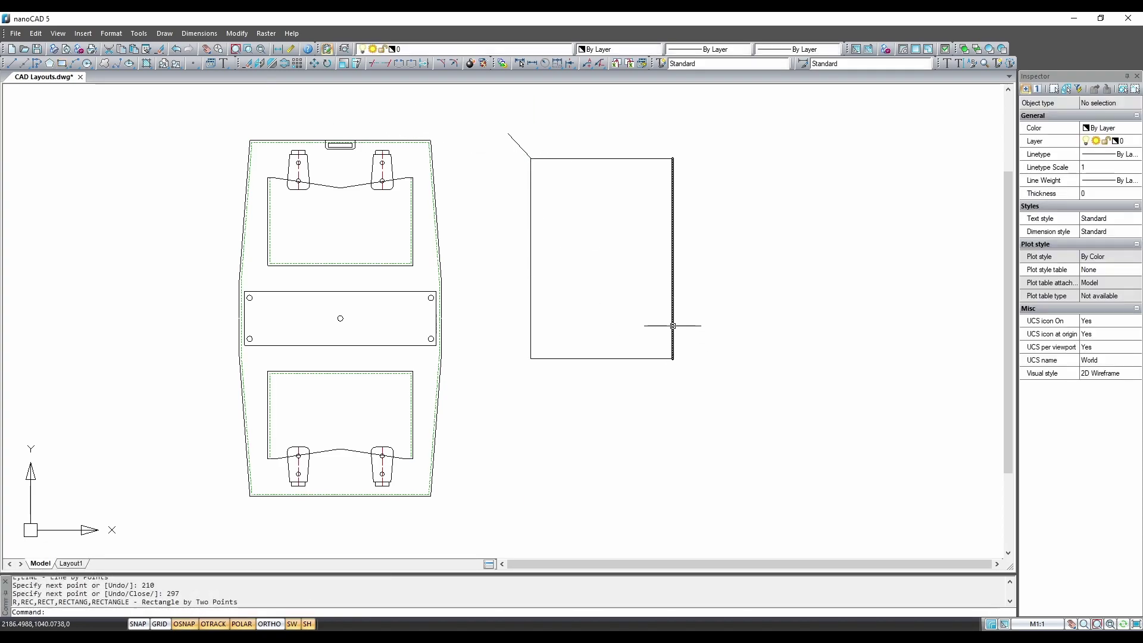
pyautogui.click(486, 110)
pyautogui.click(696, 209)
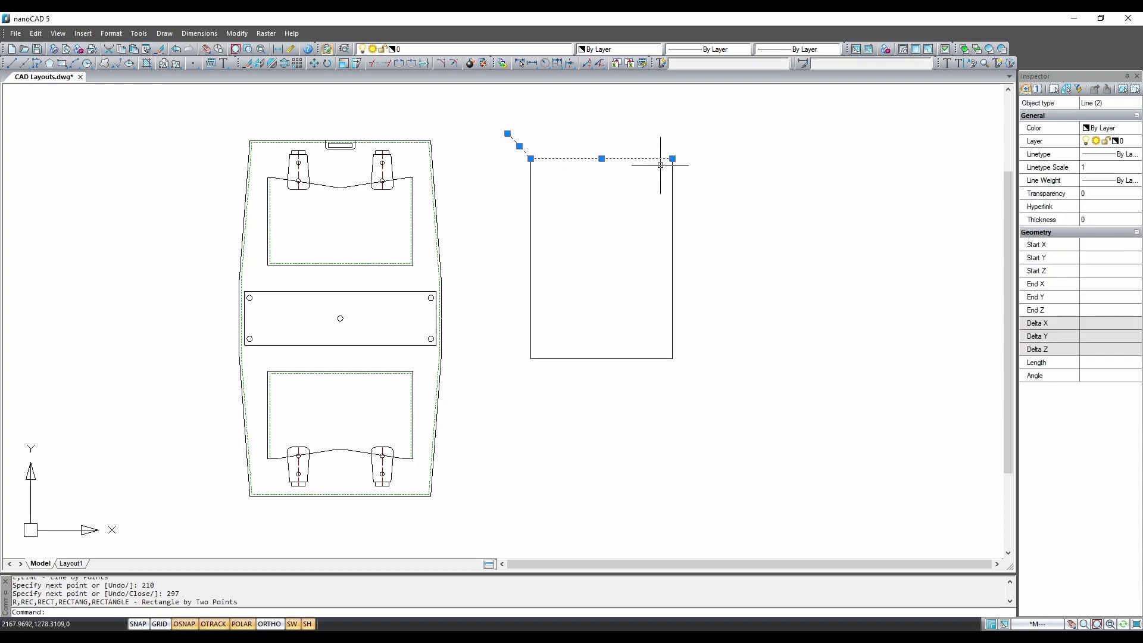
pyautogui.click(642, 132)
pyautogui.click(740, 387)
pyautogui.press('Delete')
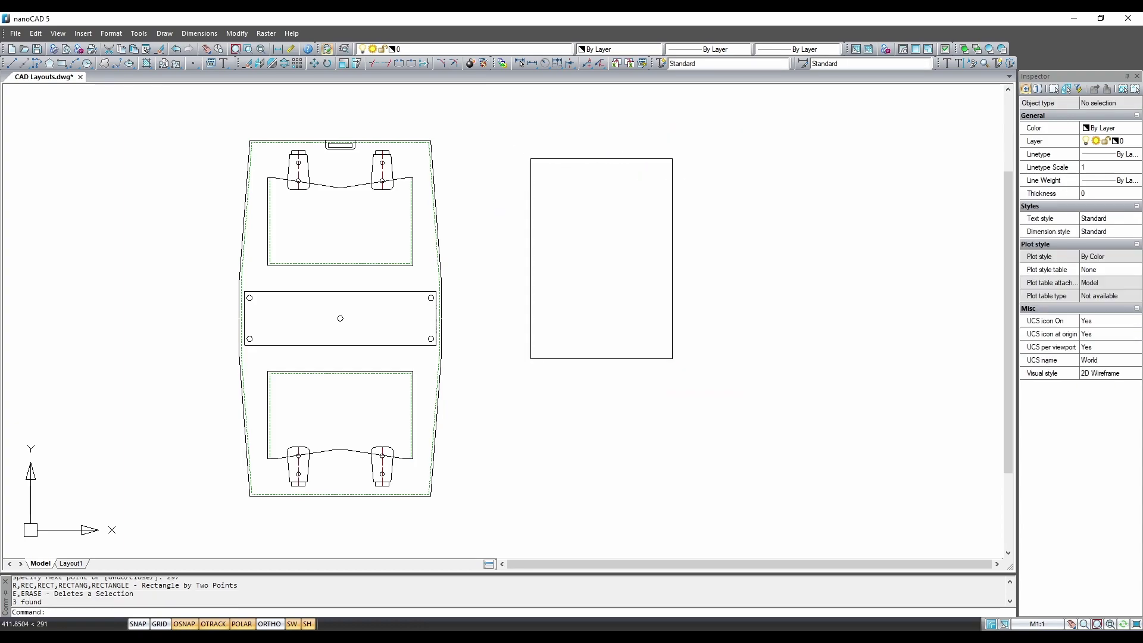
# Offset the A4 rectangle 10 mm inward and delete the original outer rectangle.
pyautogui.rightClick(740, 275)
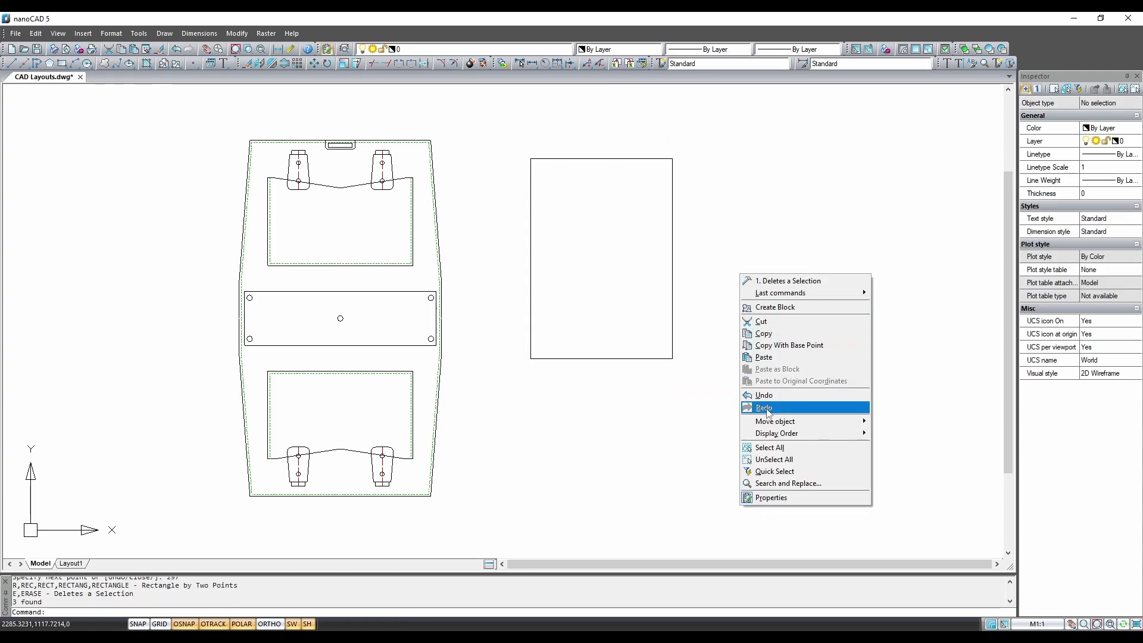
pyautogui.moveTo(774, 421)
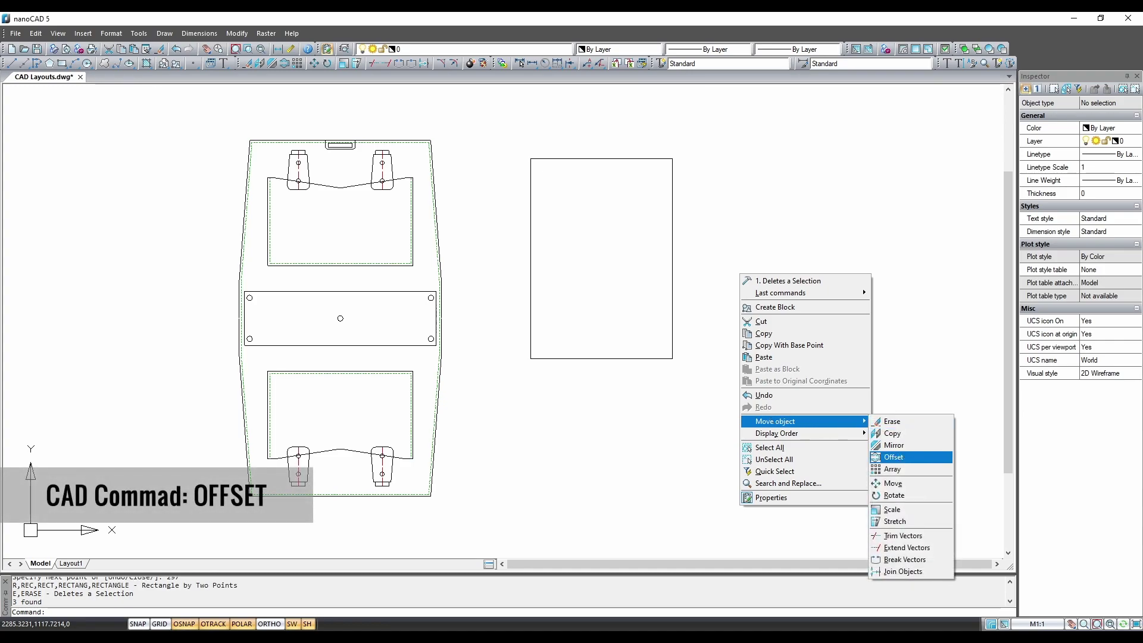
pyautogui.click(893, 456)
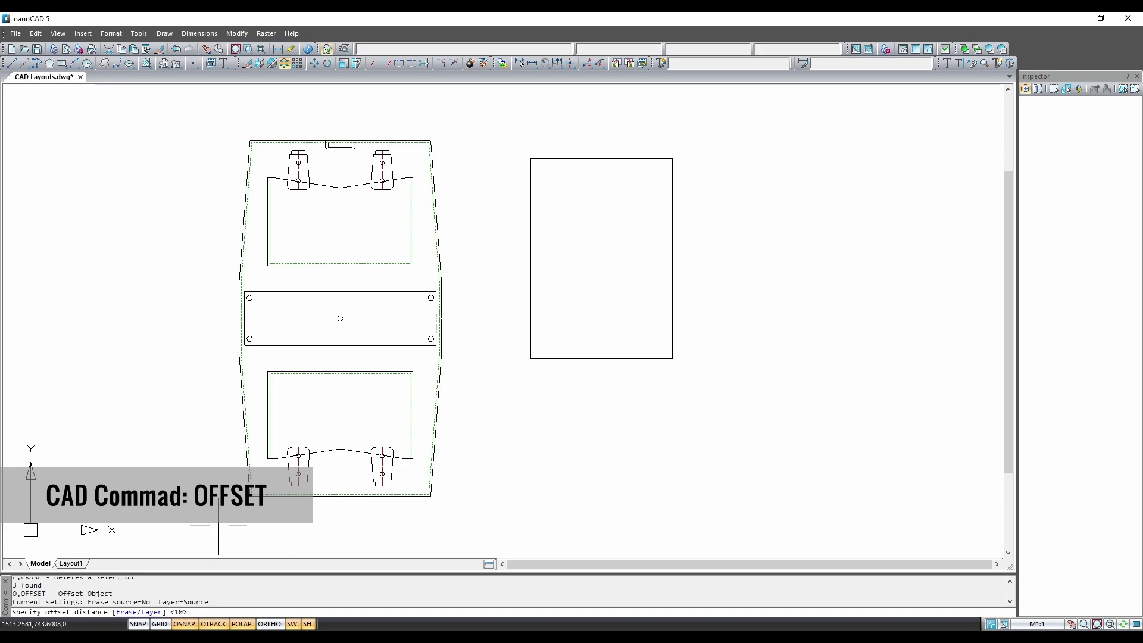
pyautogui.press('Return')
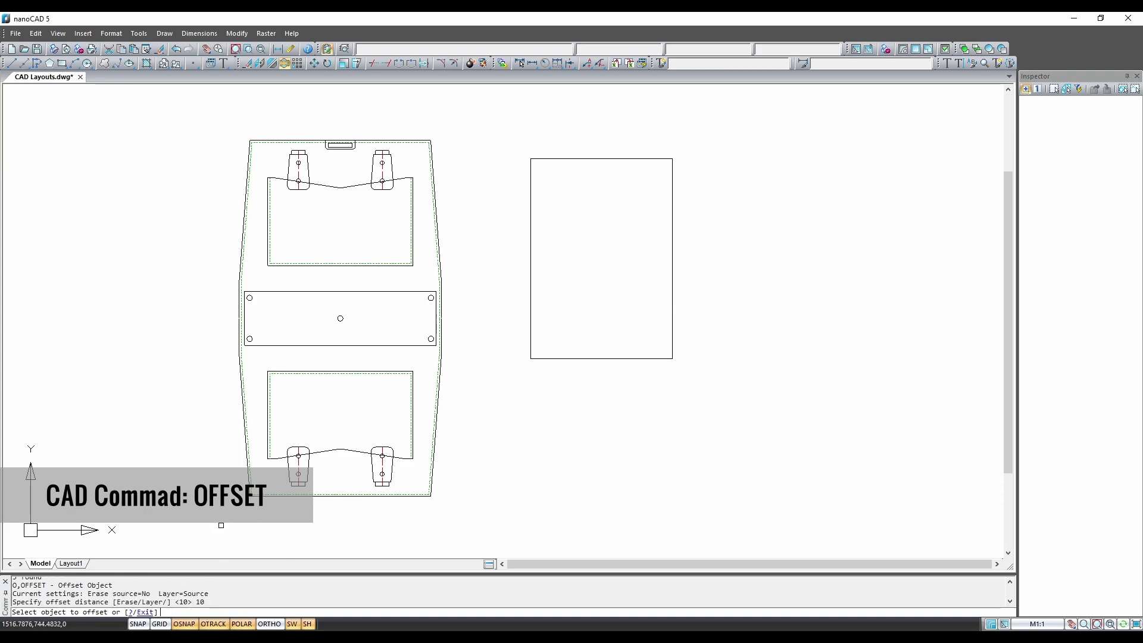
pyautogui.click(673, 286)
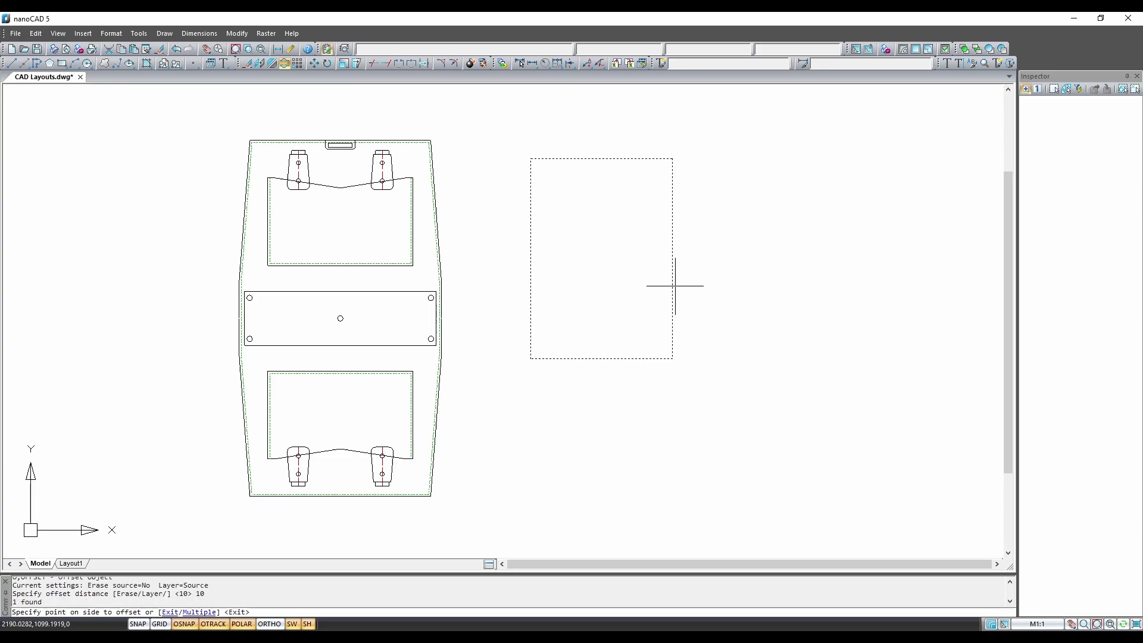
pyautogui.click(625, 281)
pyautogui.press('Return')
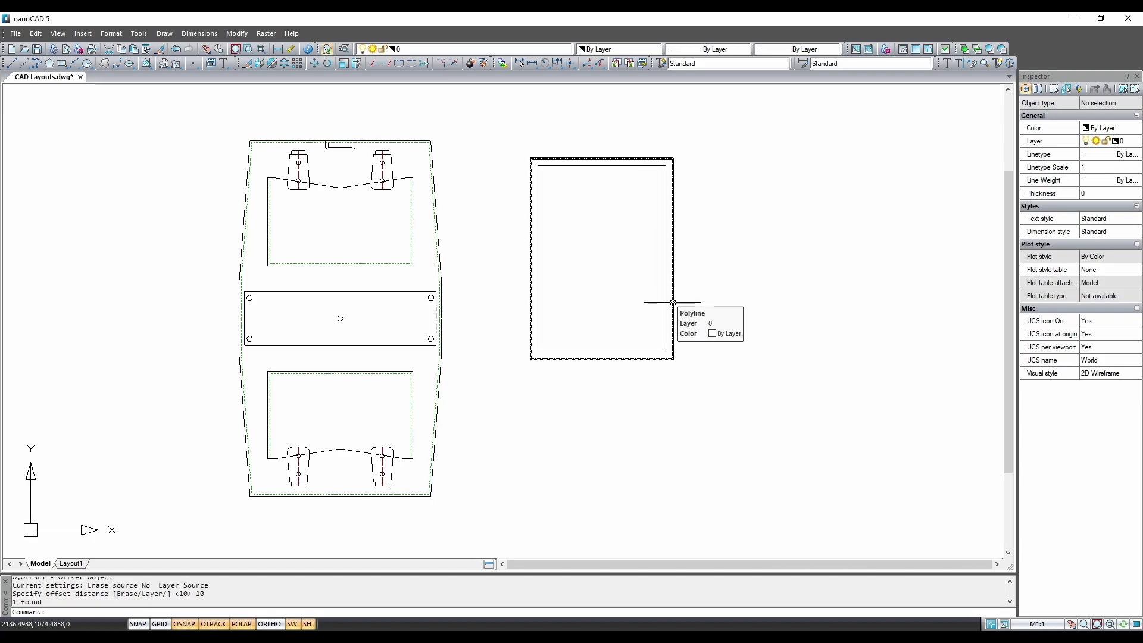
pyautogui.click(673, 302)
pyautogui.press('Delete')
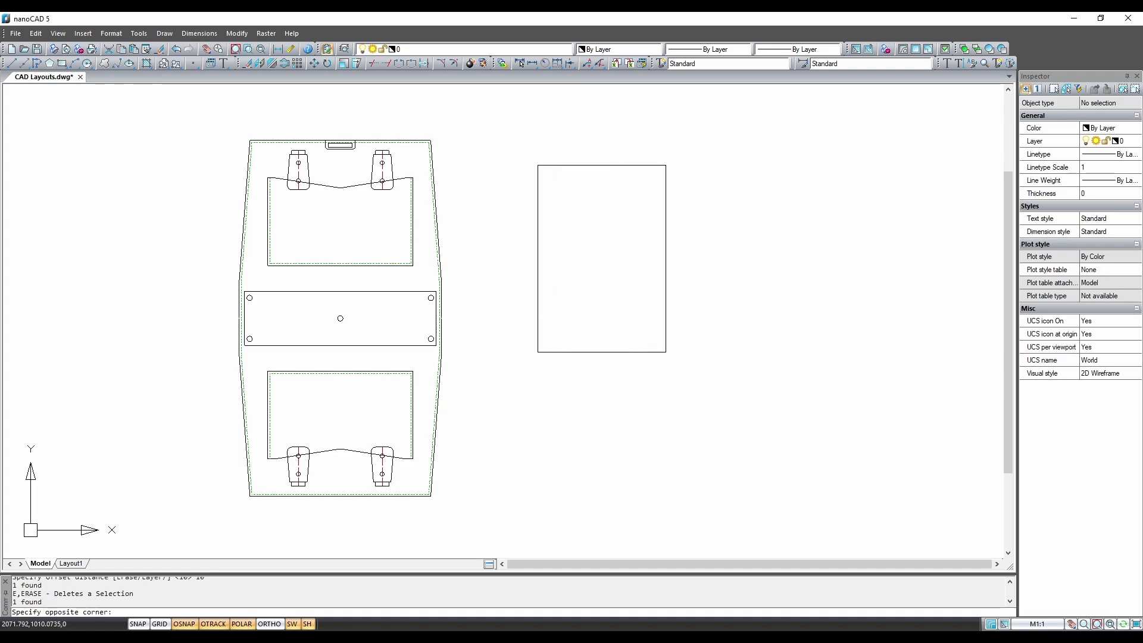
# Copy the inset page rectangle with its top-left corner as the base point.
pyautogui.click(670, 366)
pyautogui.rightClick(699, 240)
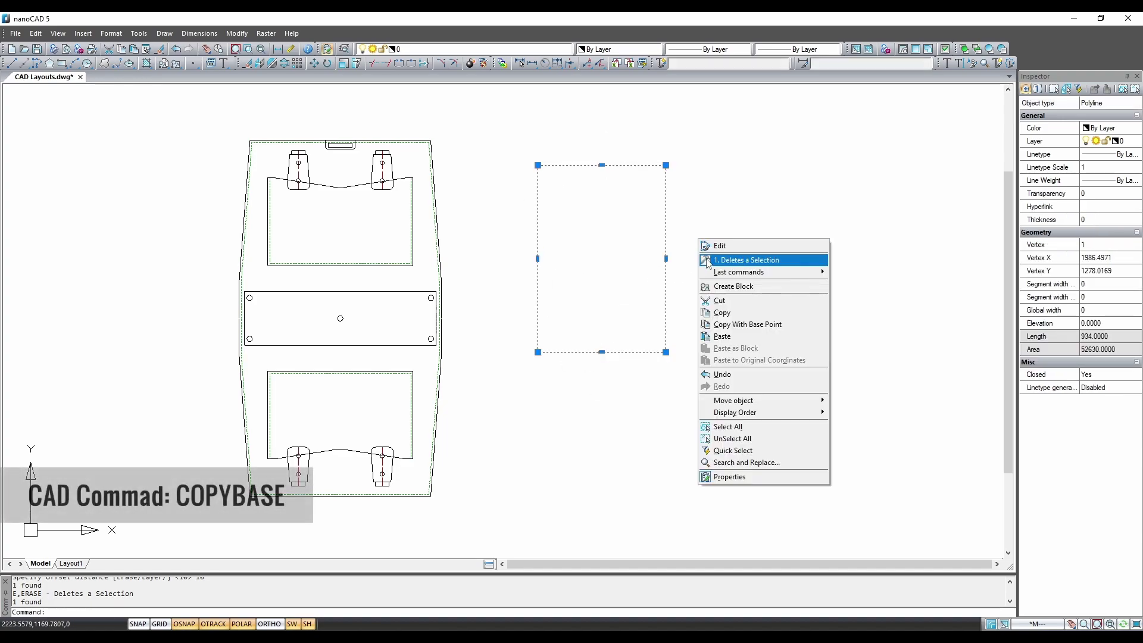
pyautogui.click(792, 331)
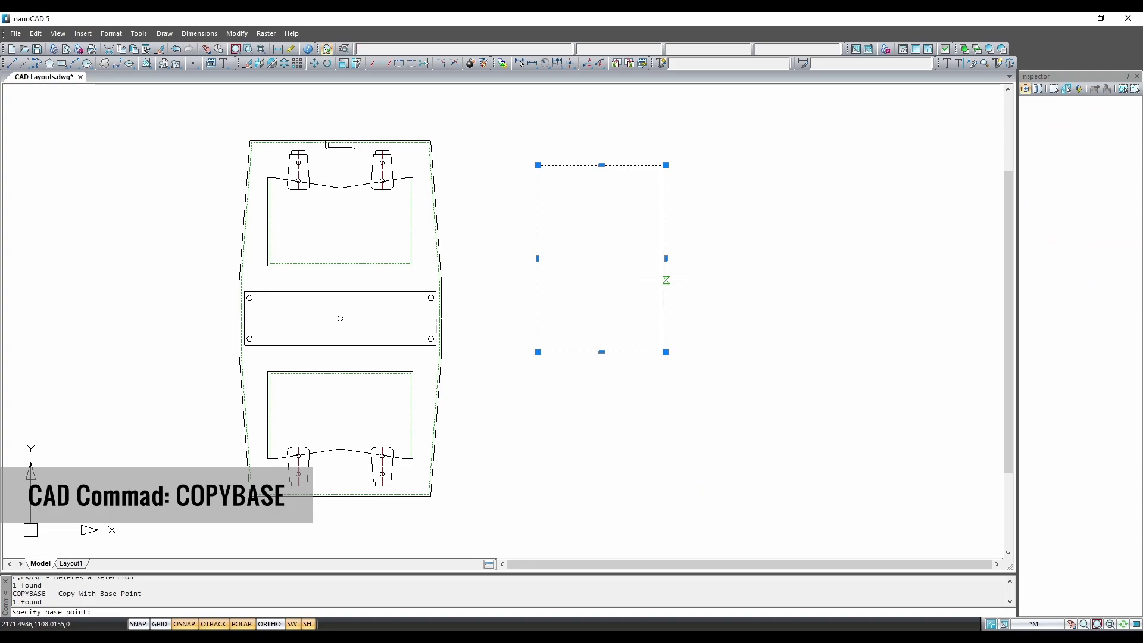
pyautogui.click(538, 164)
pyautogui.press('Escape')
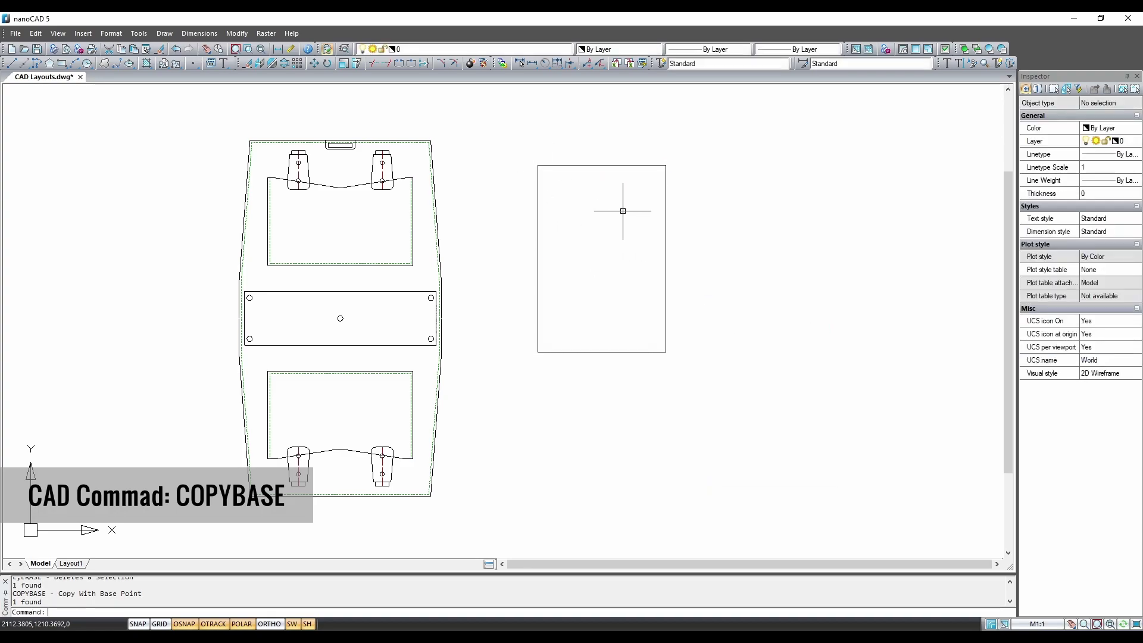
# Paste three copies at the top-right, bottom-left and centre corners to complete the 2×2 grid.
pyautogui.rightClick(623, 211)
pyautogui.click(657, 294)
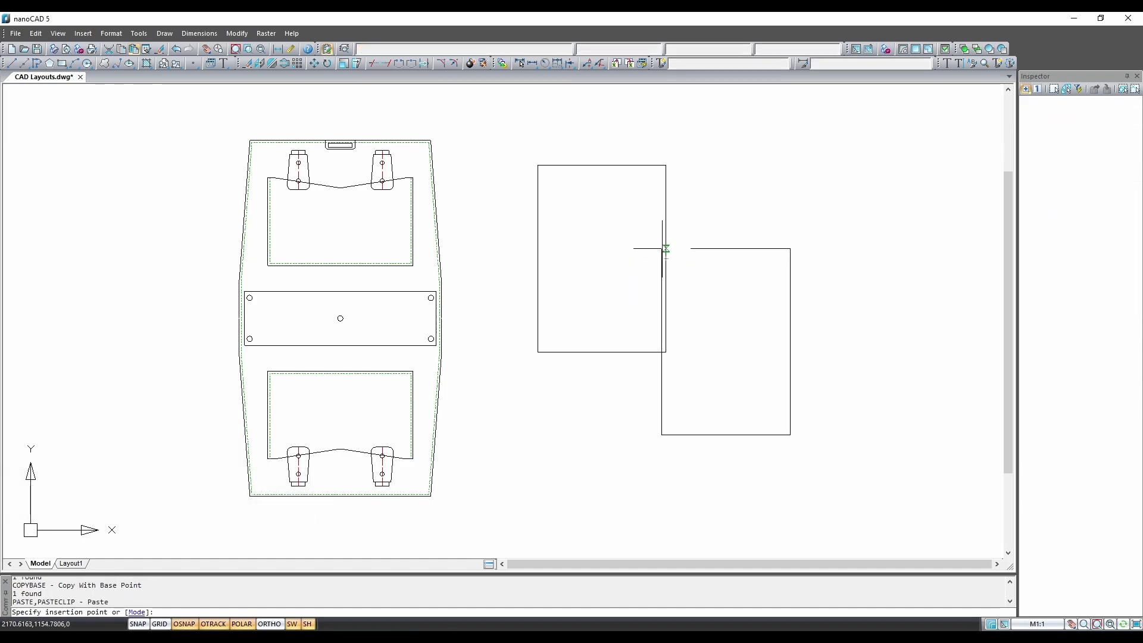
pyautogui.click(664, 164)
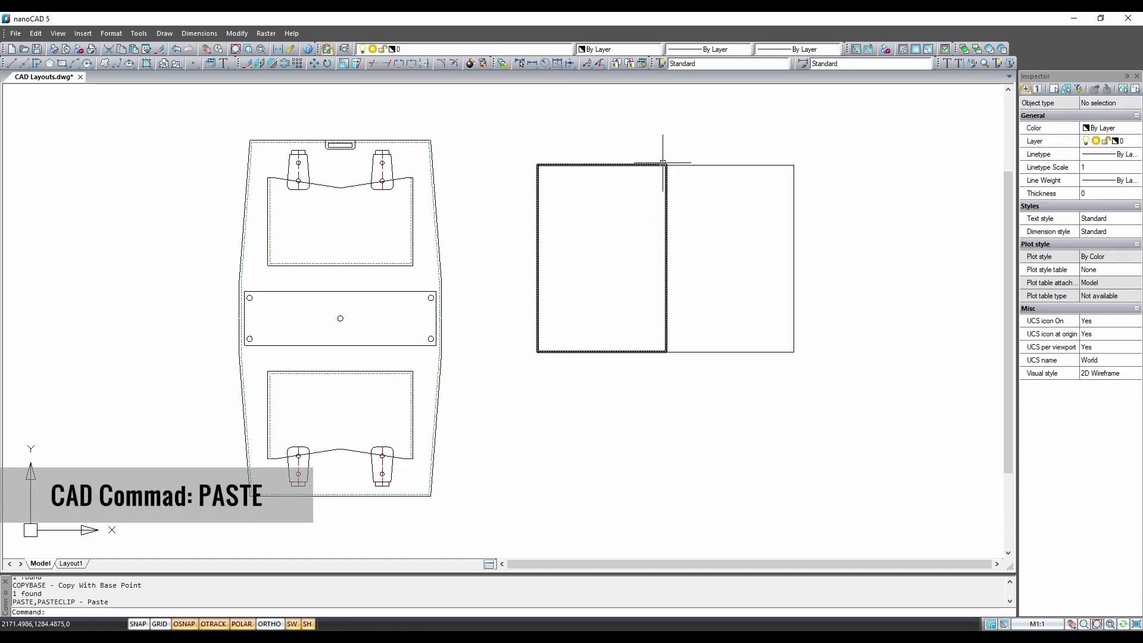
pyautogui.rightClick(613, 241)
pyautogui.click(647, 324)
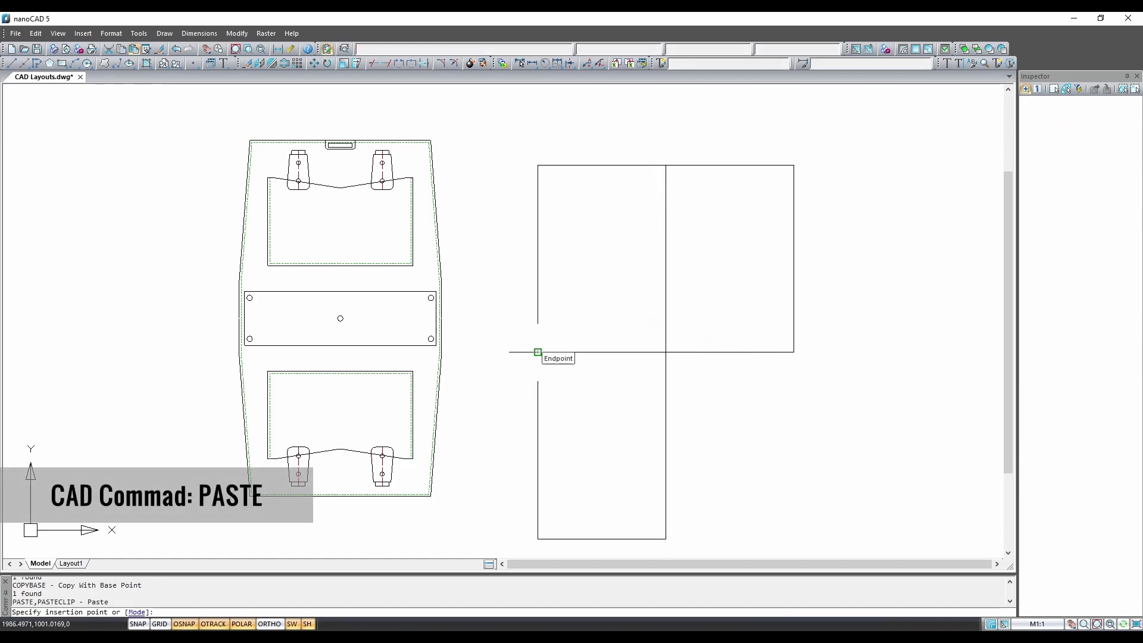
pyautogui.click(538, 352)
pyautogui.rightClick(594, 315)
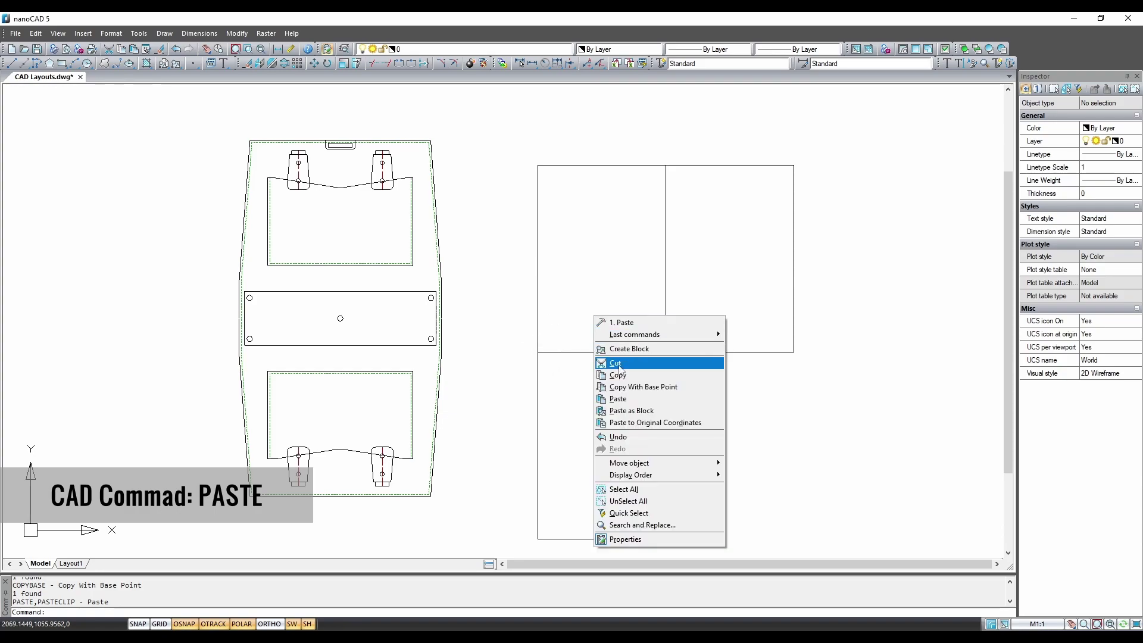
pyautogui.click(626, 394)
pyautogui.click(670, 351)
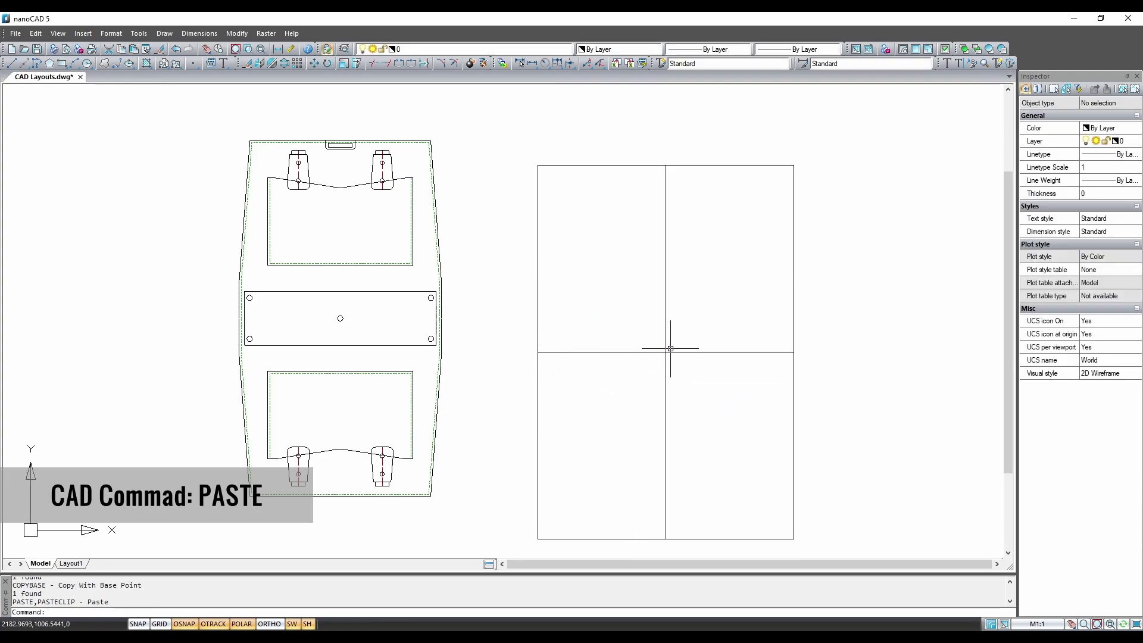
# Move all four page rectangles from the grid's centre corner onto the pattern's middle circle.
pyautogui.click(725, 400)
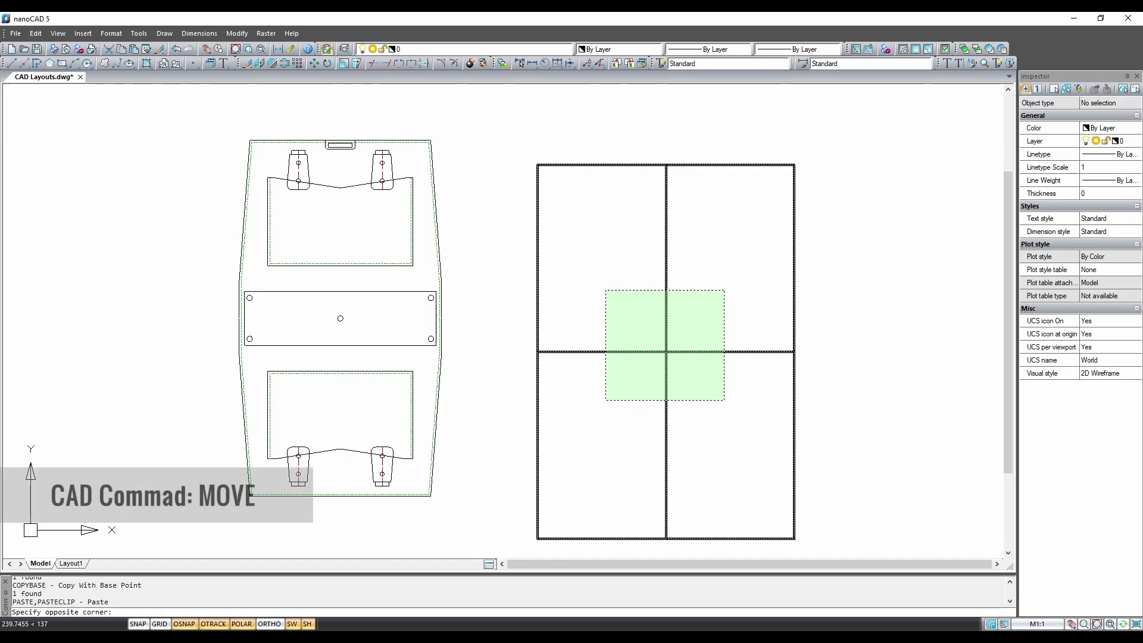
pyautogui.click(606, 290)
pyautogui.rightClick(606, 291)
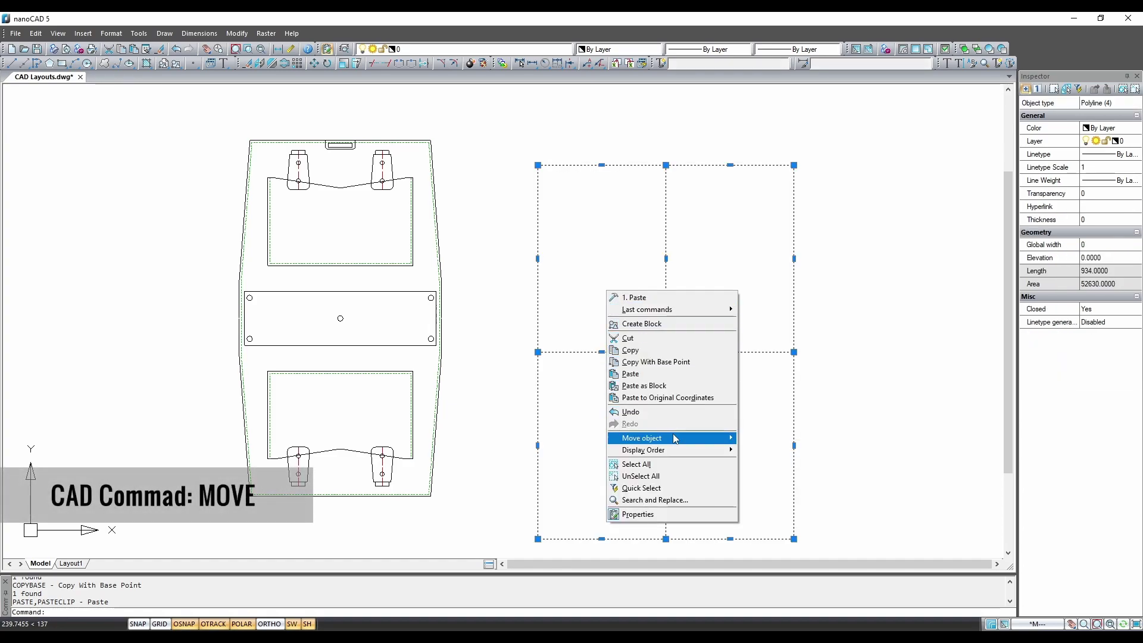
pyautogui.moveTo(675, 439)
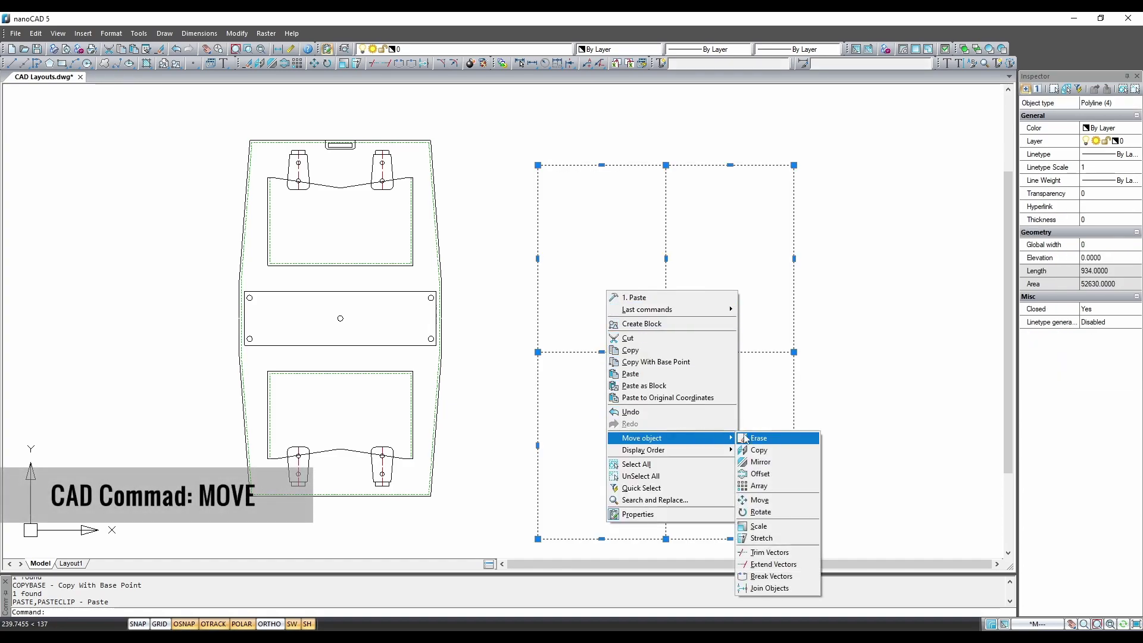
pyautogui.click(766, 501)
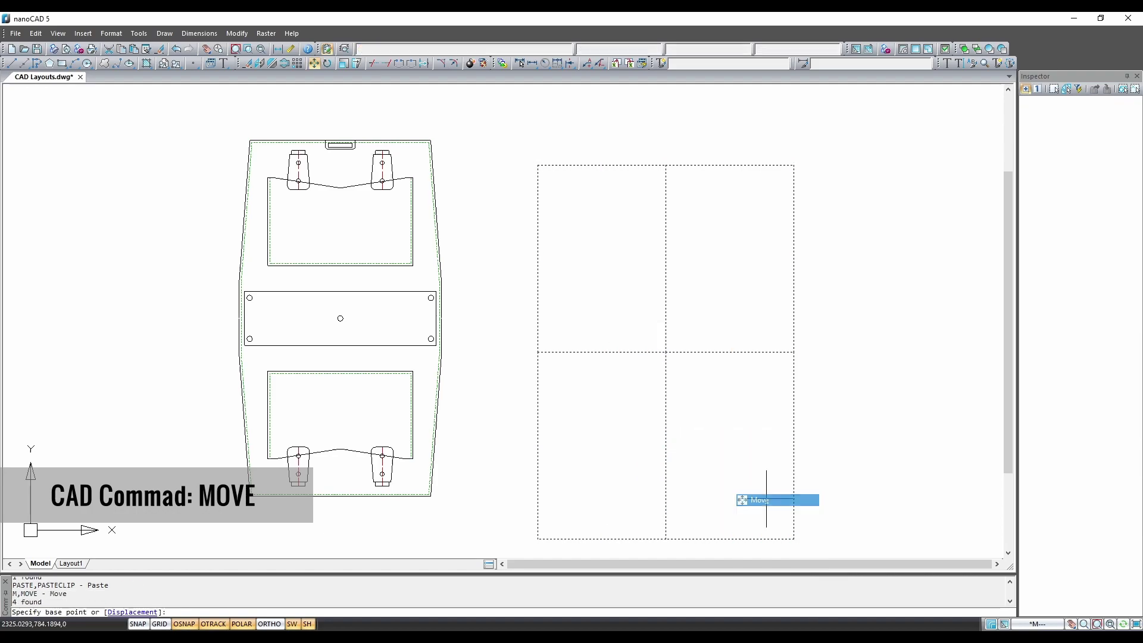
pyautogui.click(666, 352)
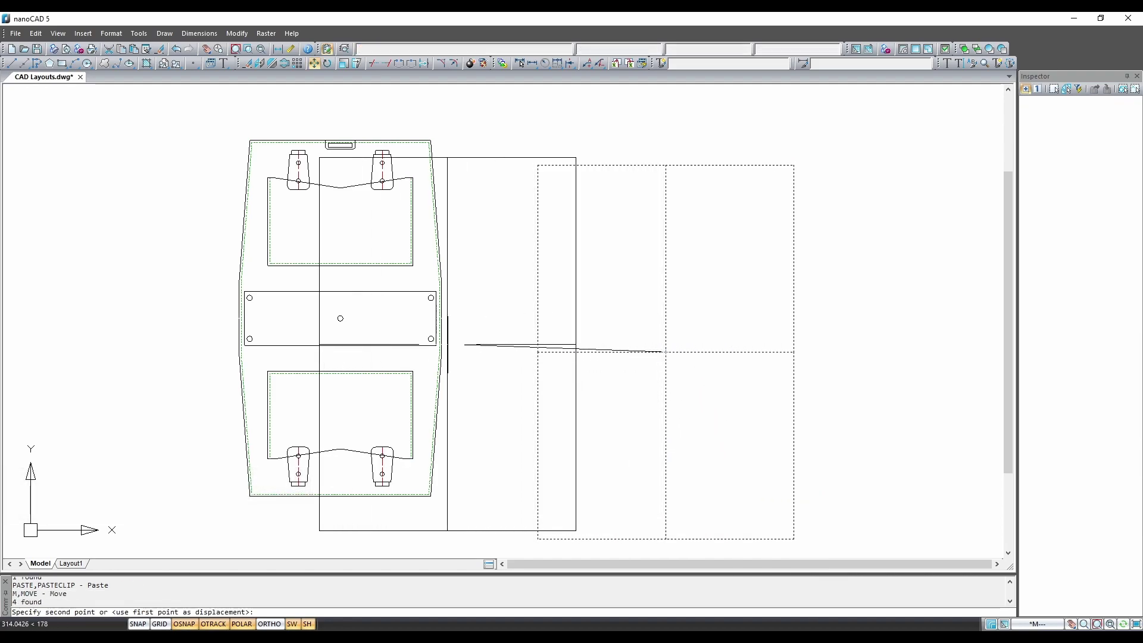
pyautogui.scroll(6, 329, 330)
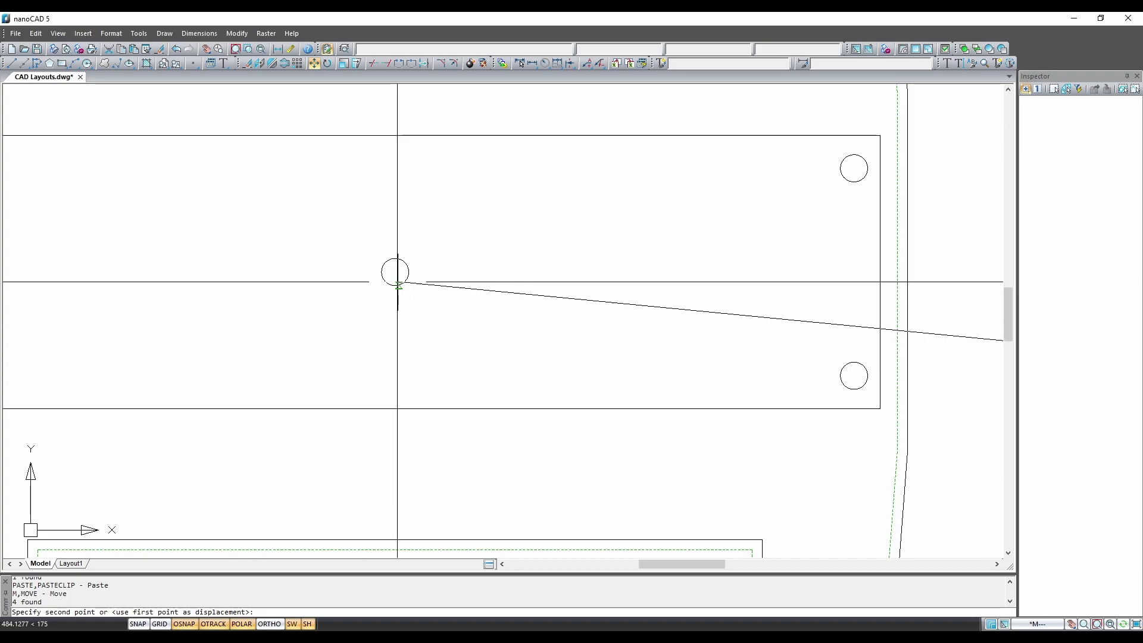
pyautogui.click(395, 272)
pyautogui.scroll(-6, 395, 272)
pyautogui.moveTo(395, 272); pyautogui.dragTo(485, 332, button='middle')
pyautogui.press('Escape')
pyautogui.press('Escape')
pyautogui.press('Escape')
pyautogui.press('Escape')
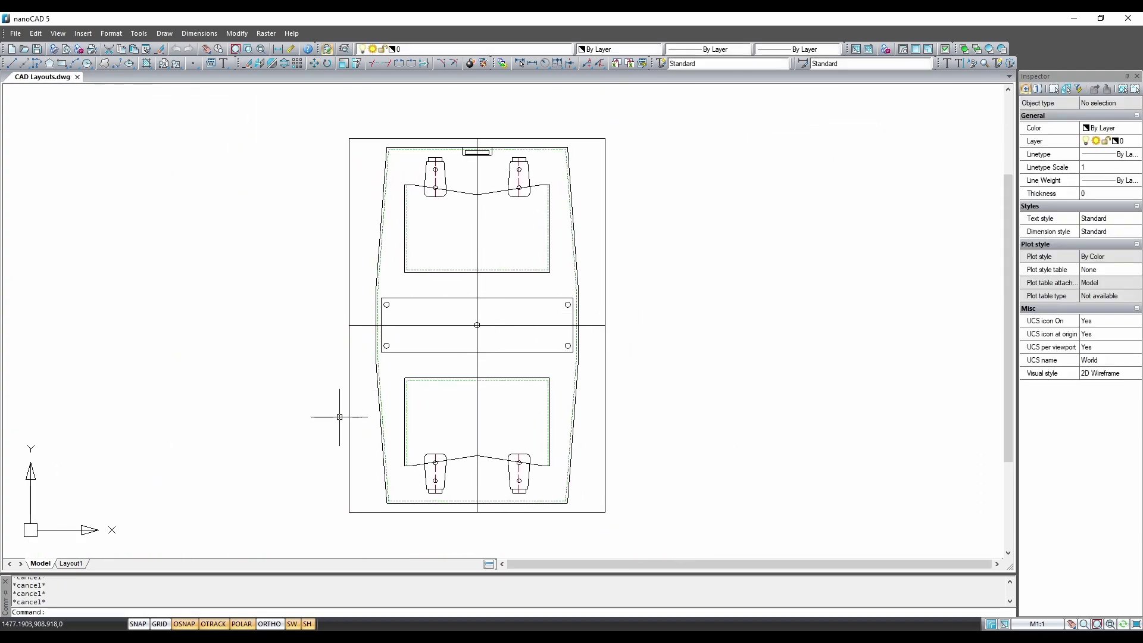
# Create a new layout named P1 from the layout tab's context menu.
pyautogui.rightClick(110, 572)
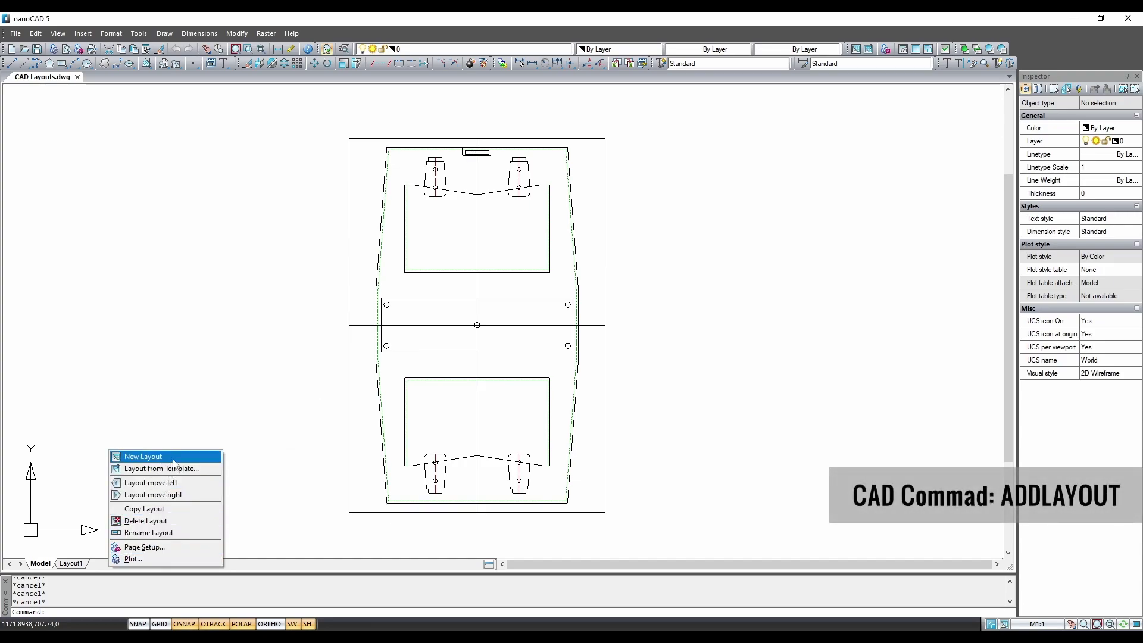
pyautogui.click(143, 457)
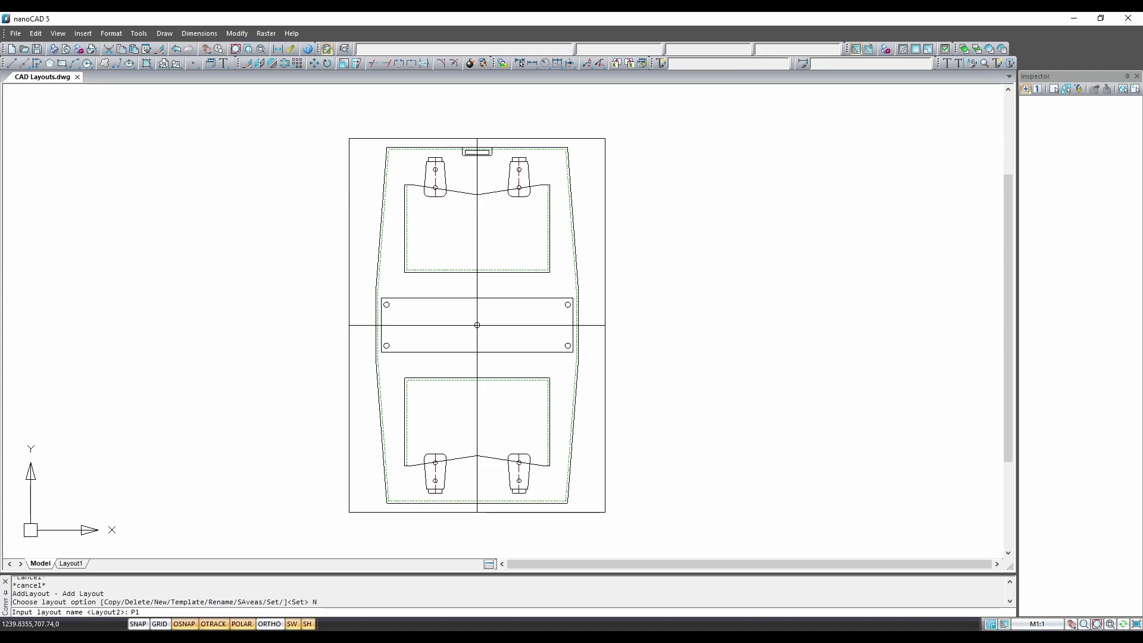
pyautogui.press('Return')
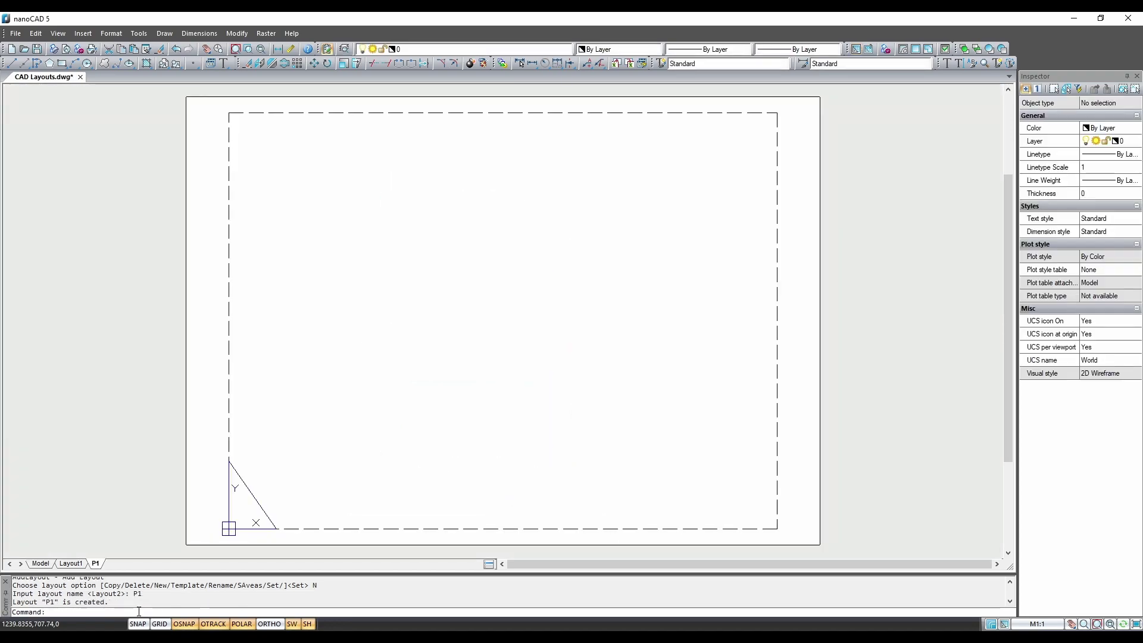
# Edit P1's page setup to use Microsoft Print to PDF on A4 portrait paper.
pyautogui.rightClick(96, 564)
pyautogui.click(159, 541)
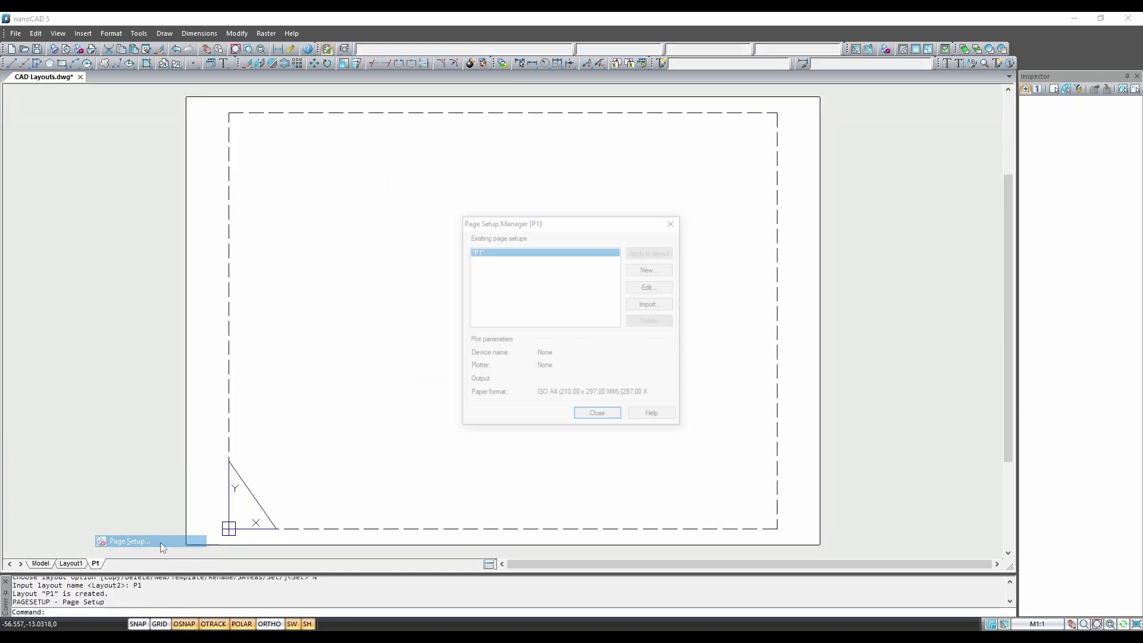
pyautogui.click(639, 289)
pyautogui.click(485, 302)
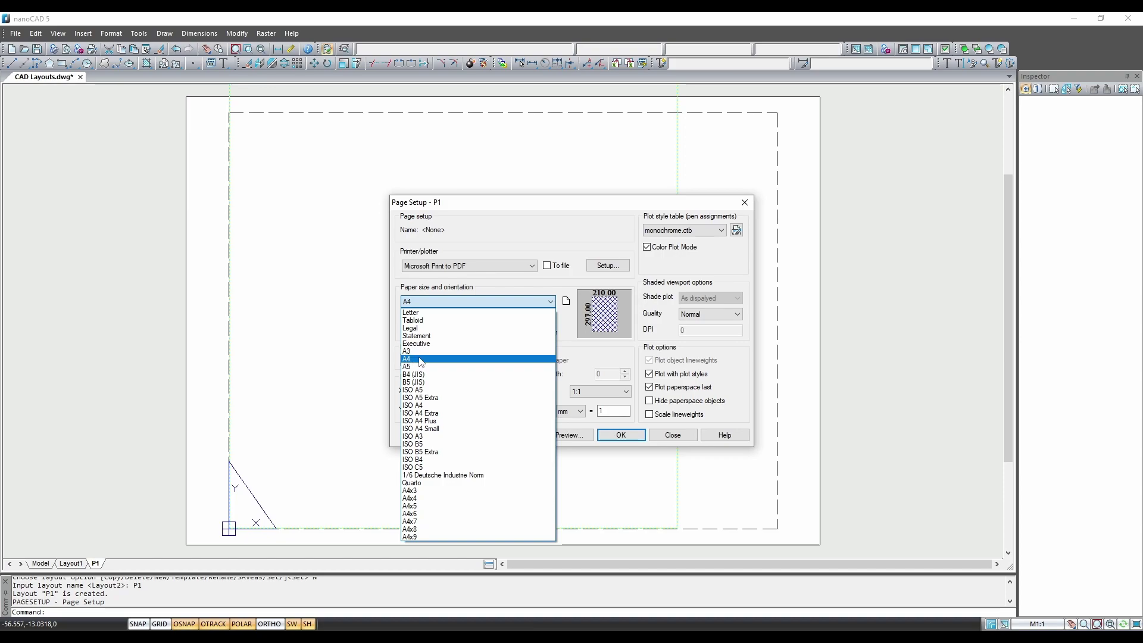
pyautogui.click(415, 360)
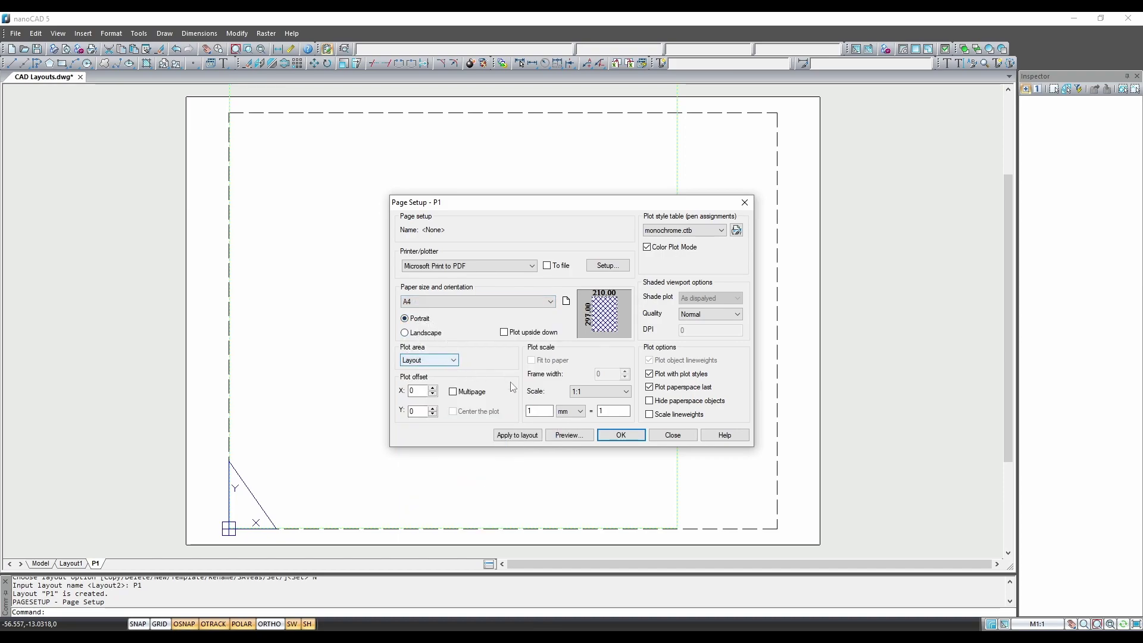
pyautogui.click(620, 439)
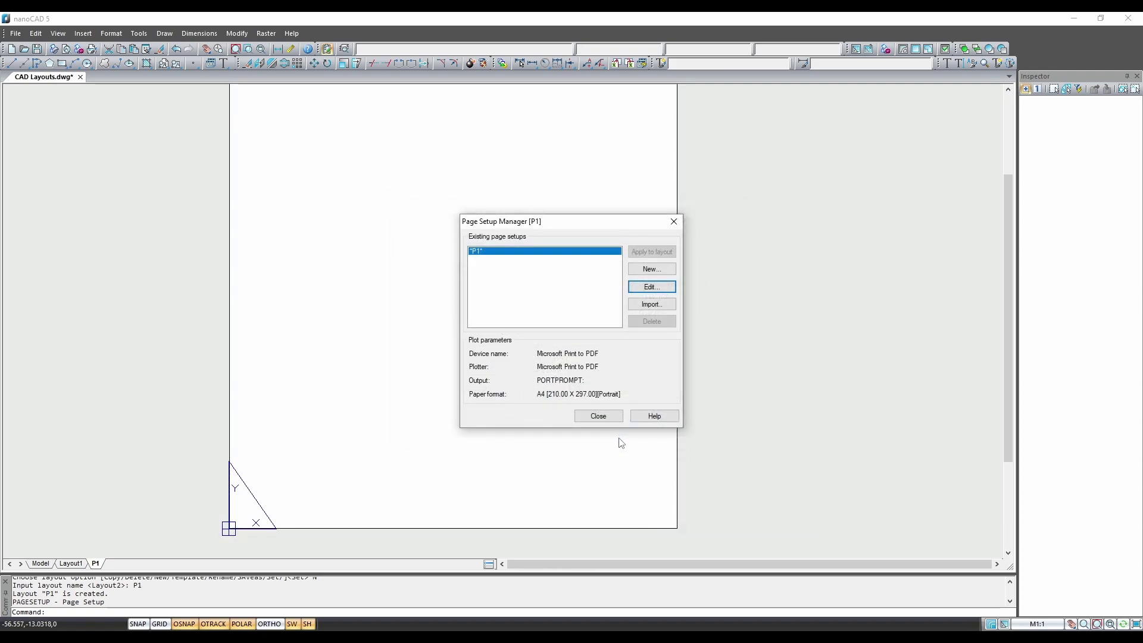
# Insert a rectangular viewport covering the whole P1 sheet at scale 1.
pyautogui.click(598, 416)
pyautogui.scroll(-3, 560, 341)
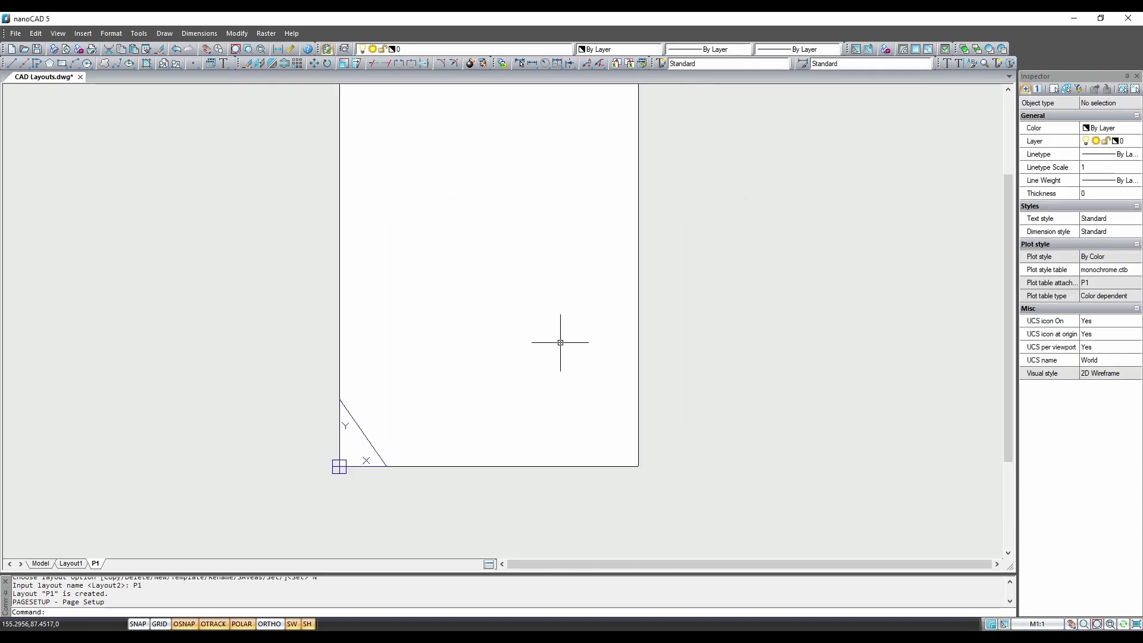
pyautogui.moveTo(561, 273); pyautogui.dragTo(560, 311, button='middle')
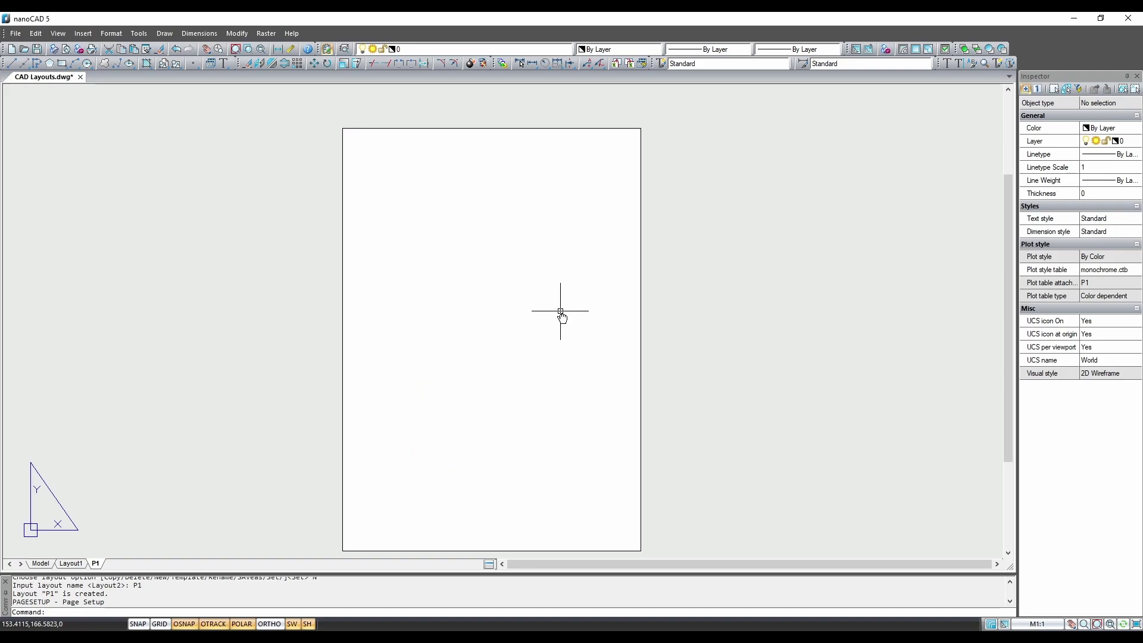
pyautogui.click(916, 50)
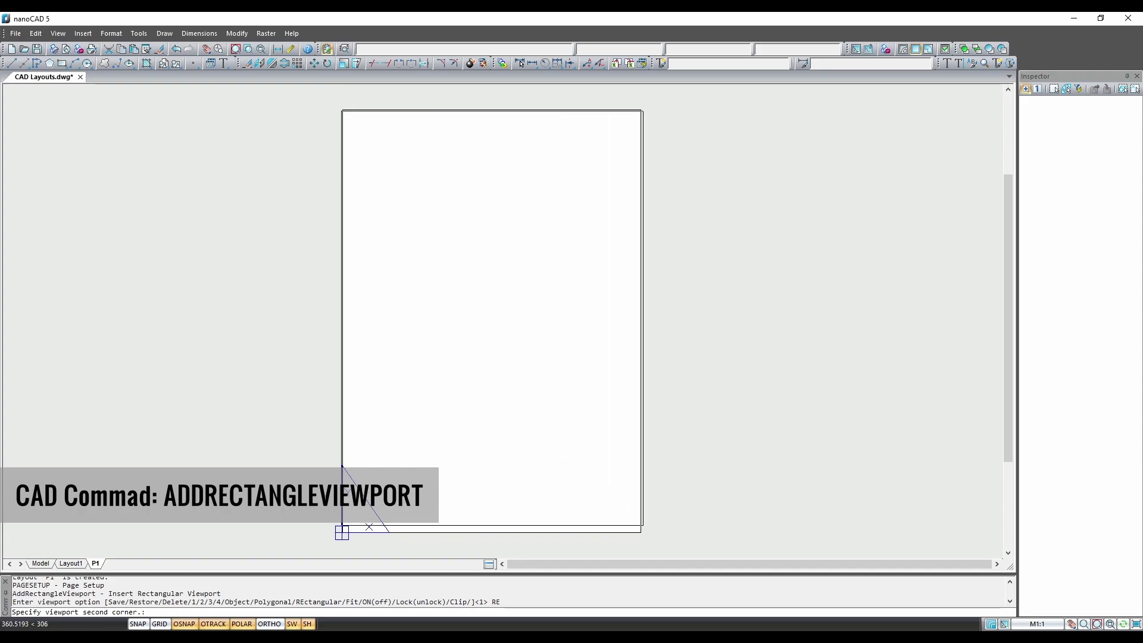
pyautogui.click(642, 530)
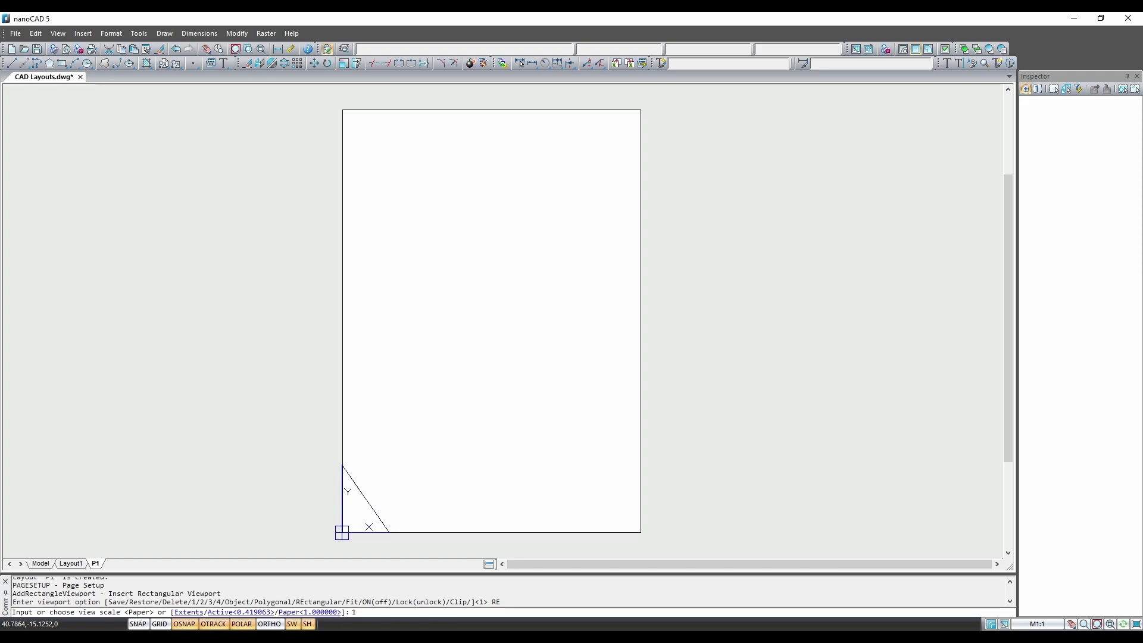
pyautogui.write('1')
pyautogui.press('Return')
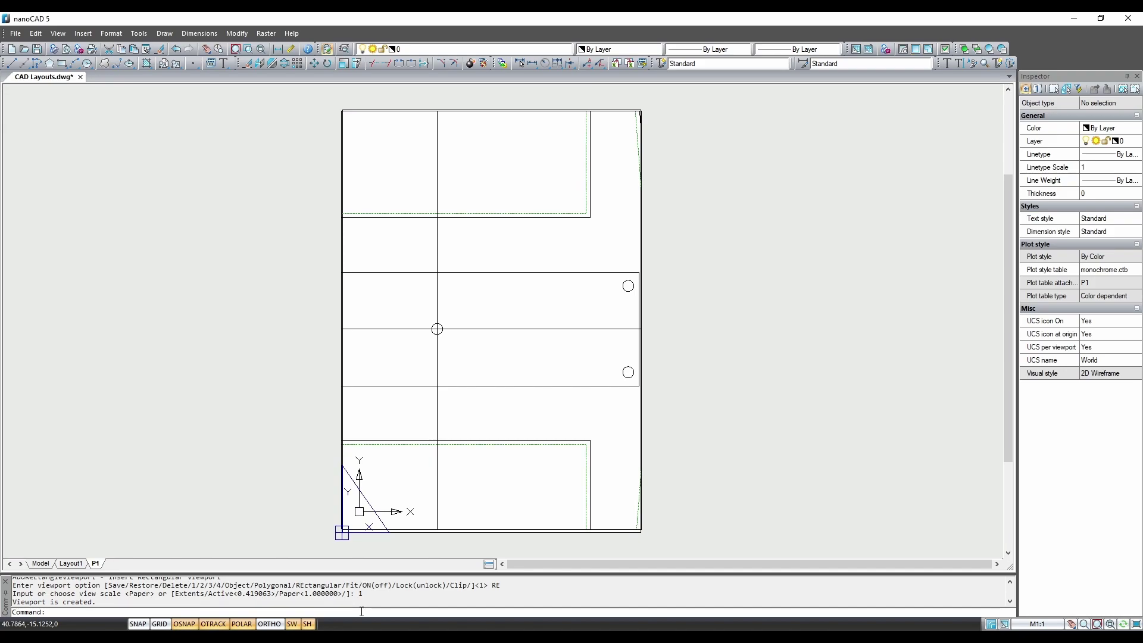
# Pan inside the P1 viewport to frame the top-left page with its pocket and strap tab.
pyautogui.doubleClick(565, 300)
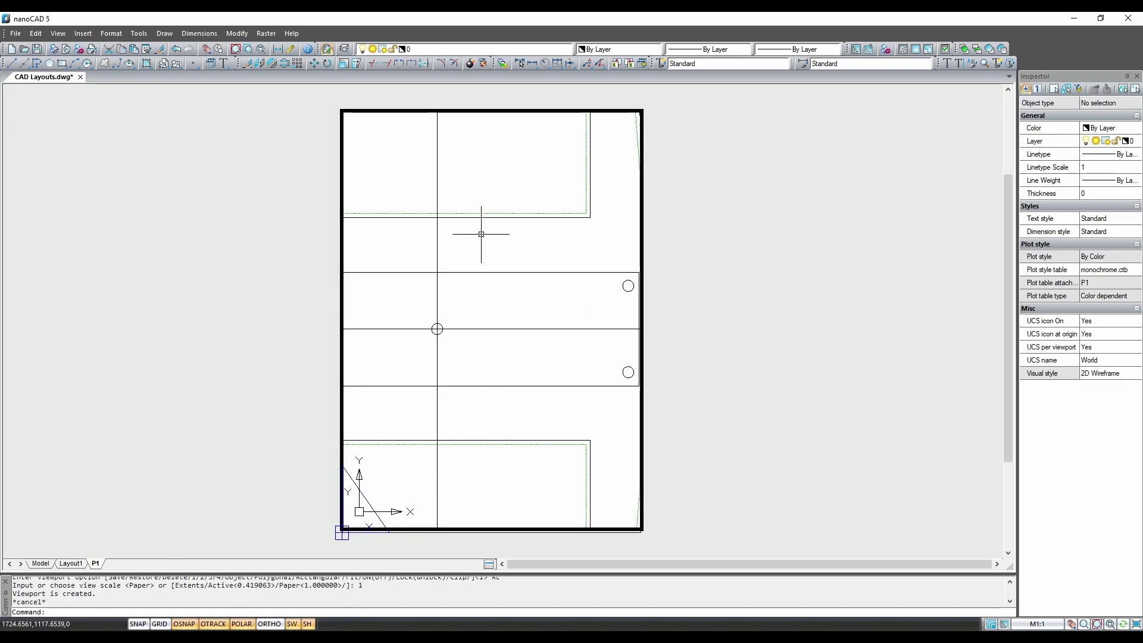
pyautogui.moveTo(481, 234); pyautogui.dragTo(586, 384, button='middle')
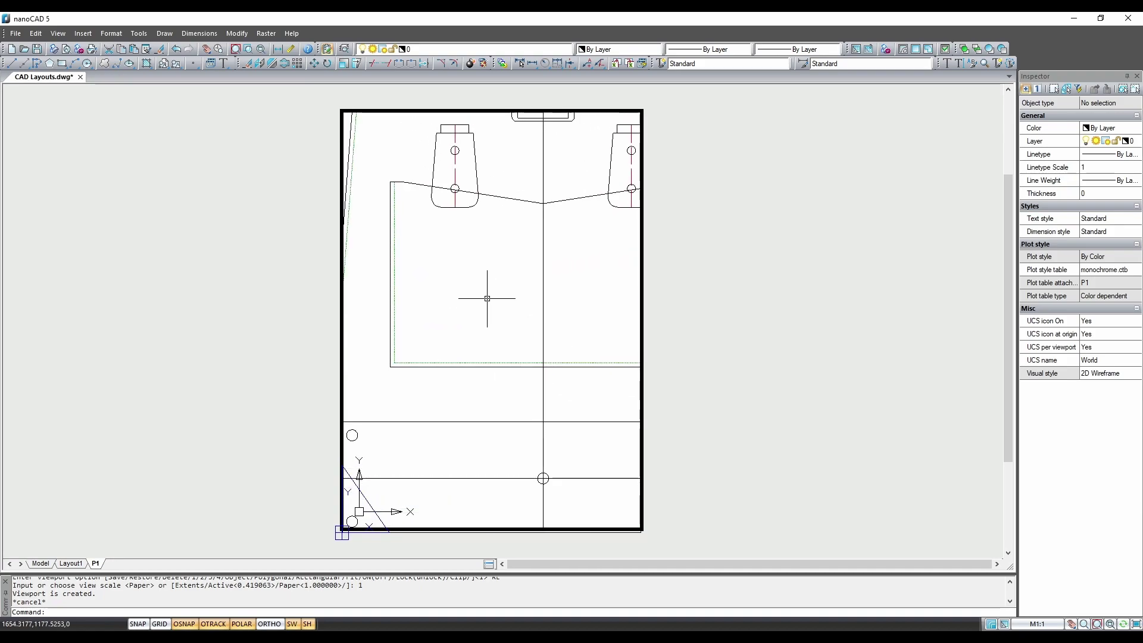
pyautogui.moveTo(496, 306)
pyautogui.mouseDown(button='middle')
pyautogui.moveTo(541, 365)
pyautogui.moveTo(568, 341)
pyautogui.mouseUp(button='middle')
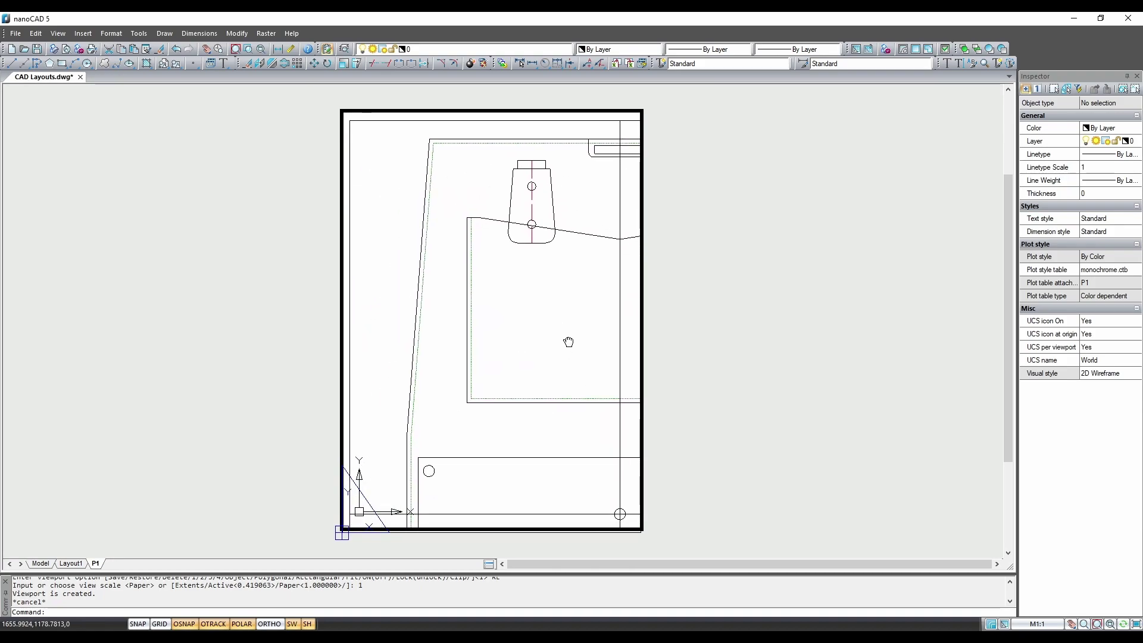
pyautogui.doubleClick(724, 306)
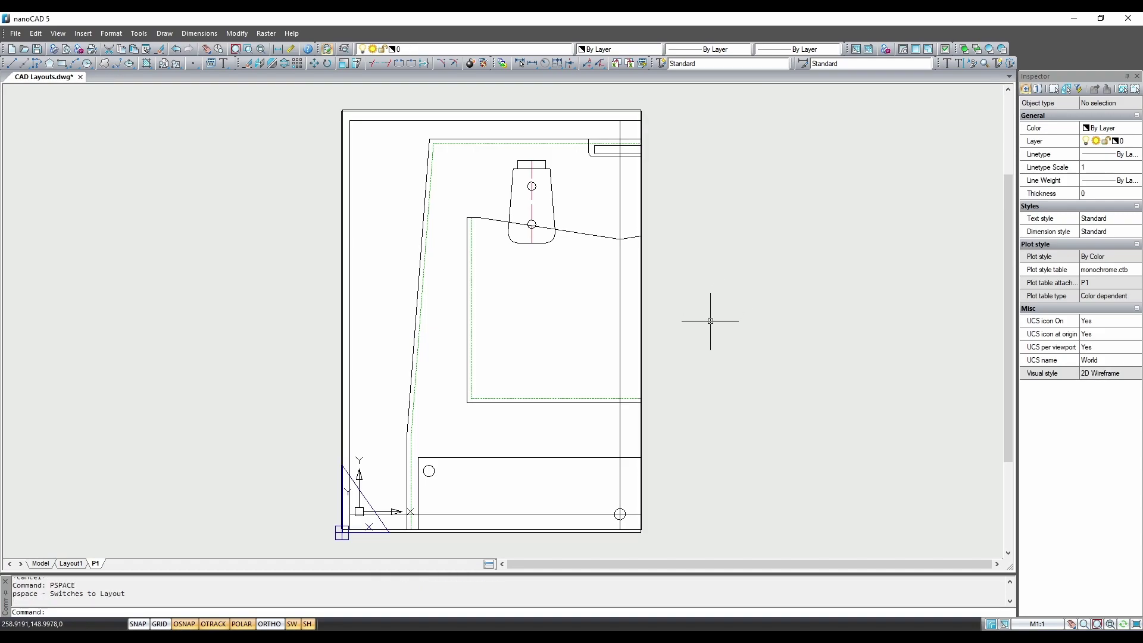
# Drag the viewport's top-right and bottom-left grips inward to make it 190 × 277.
pyautogui.click(639, 305)
pyautogui.press('Escape')
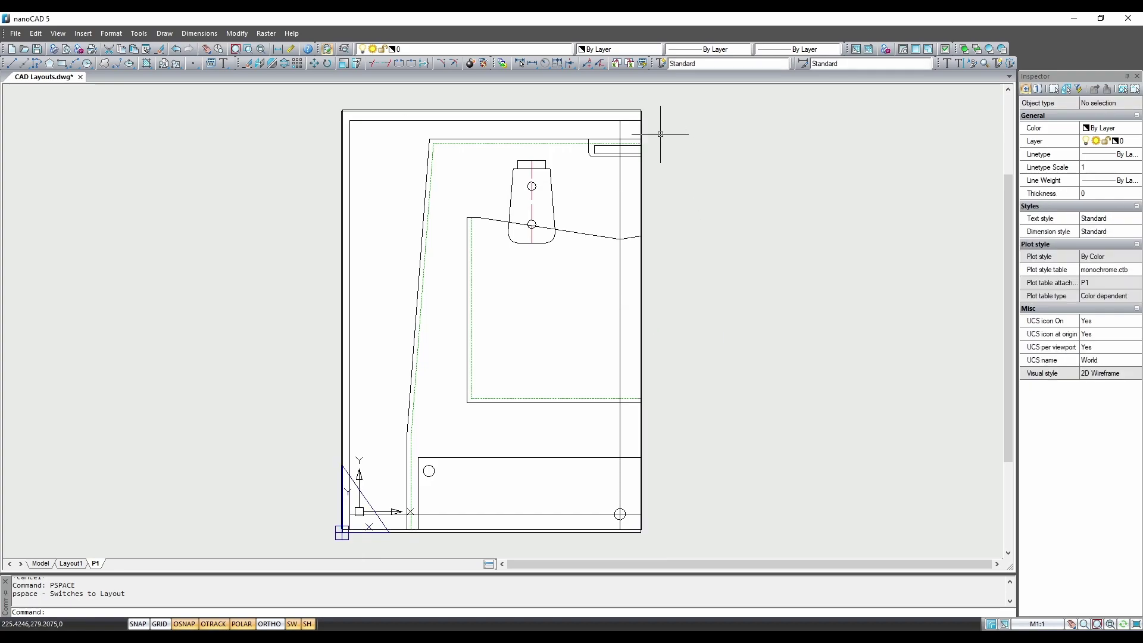
pyautogui.click(640, 126)
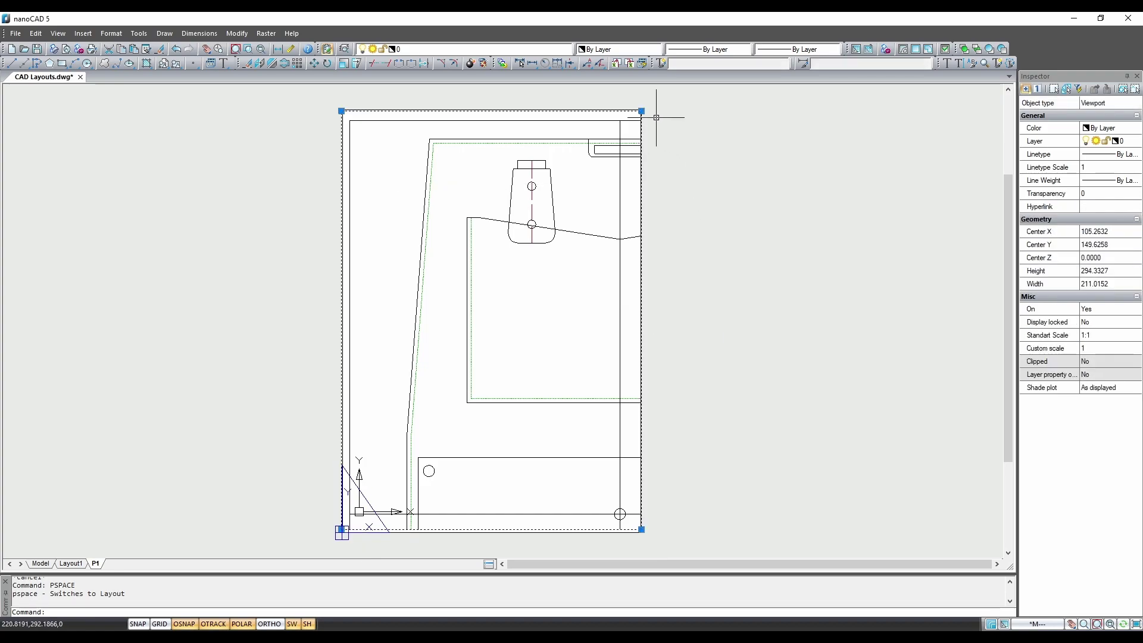
pyautogui.click(641, 111)
pyautogui.click(620, 120)
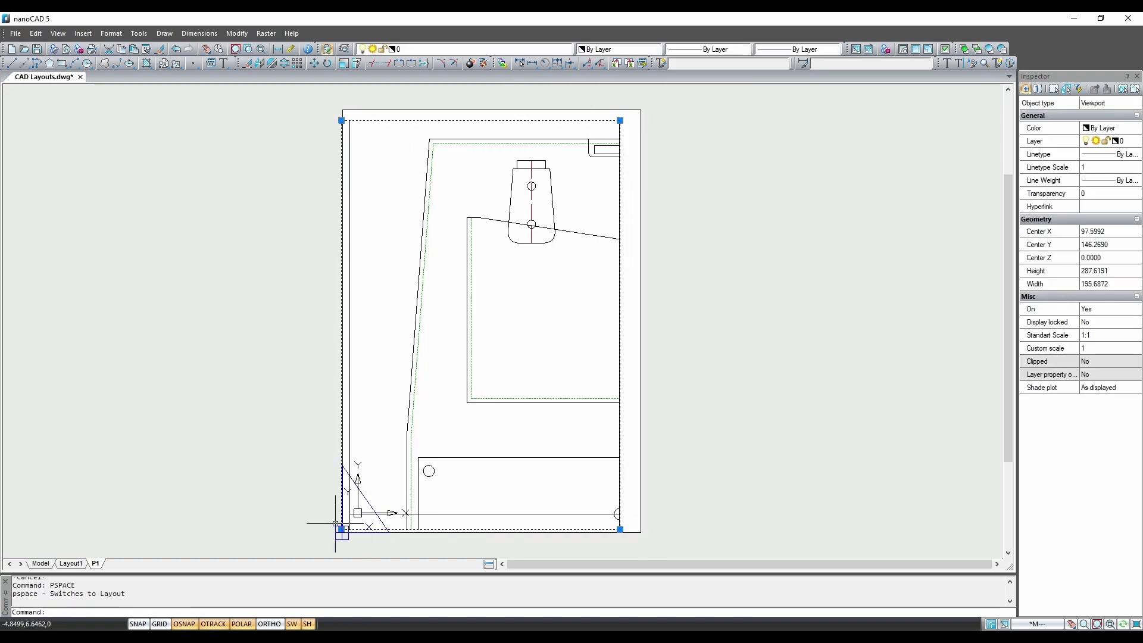
pyautogui.click(340, 527)
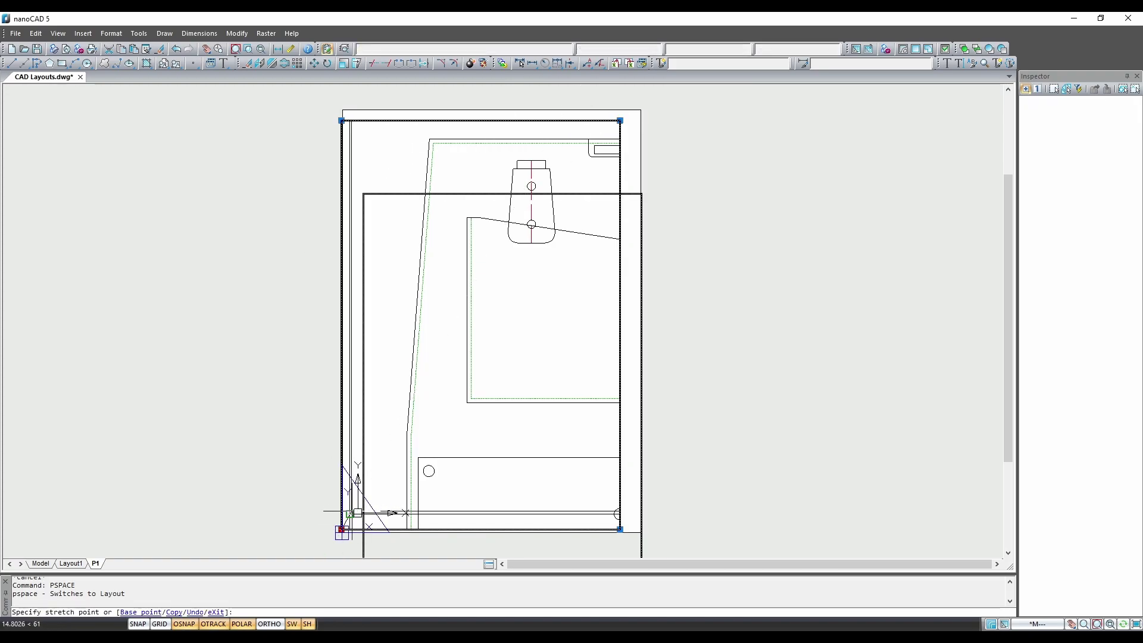
pyautogui.click(350, 513)
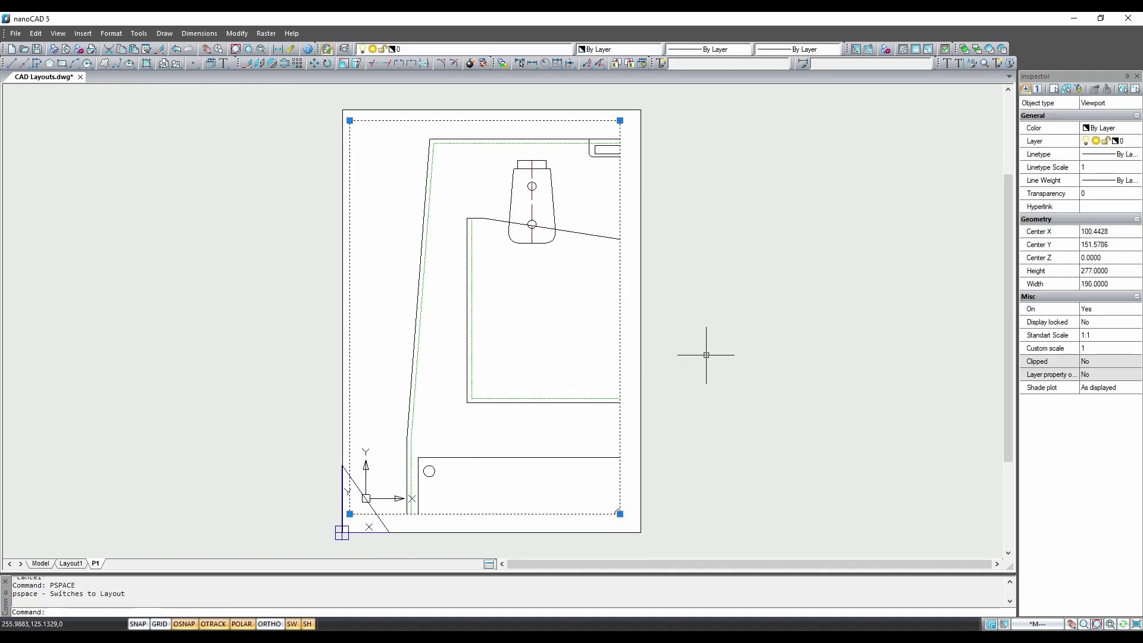
# Nudge the viewport so it sits within the A4 sheet's margins.
pyautogui.rightClick(715, 211)
pyautogui.moveTo(773, 369)
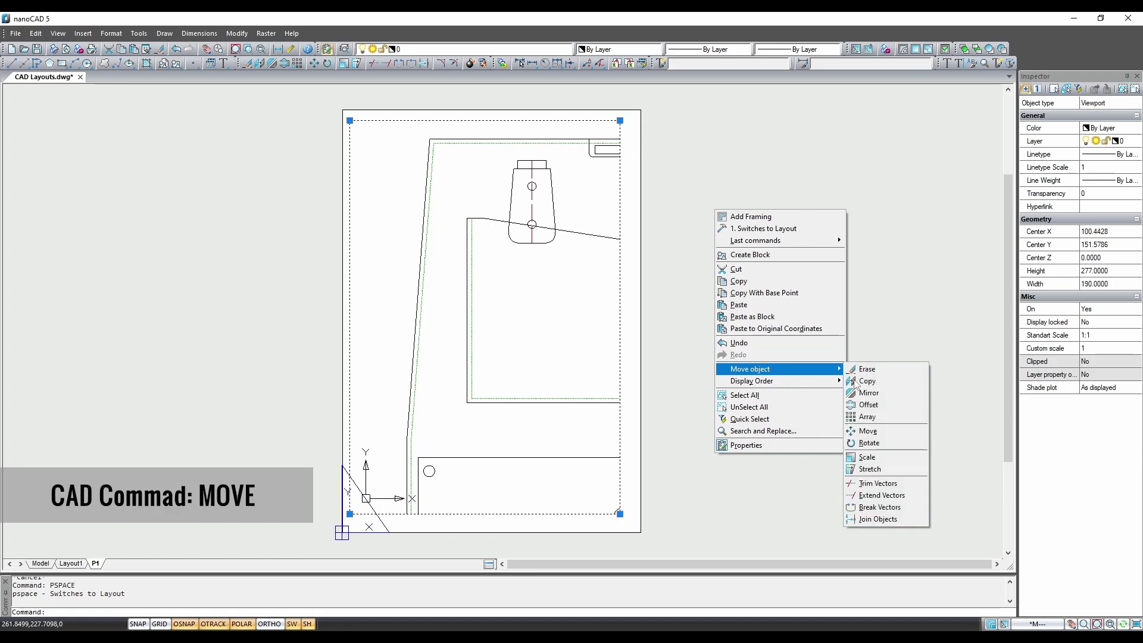
pyautogui.click(884, 439)
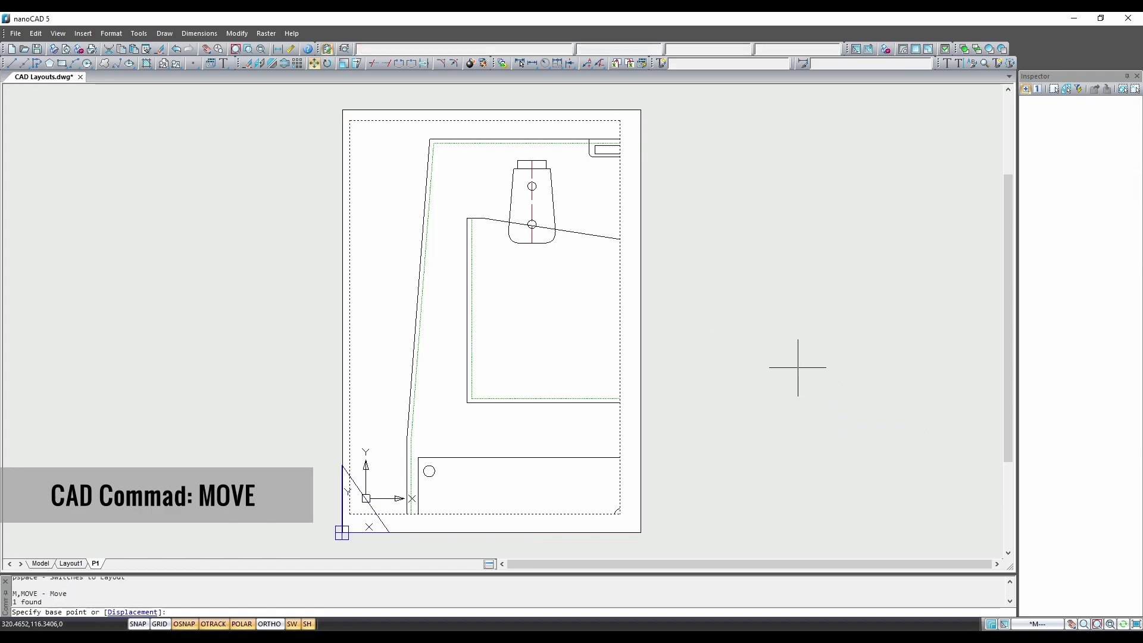
pyautogui.click(775, 338)
pyautogui.click(781, 342)
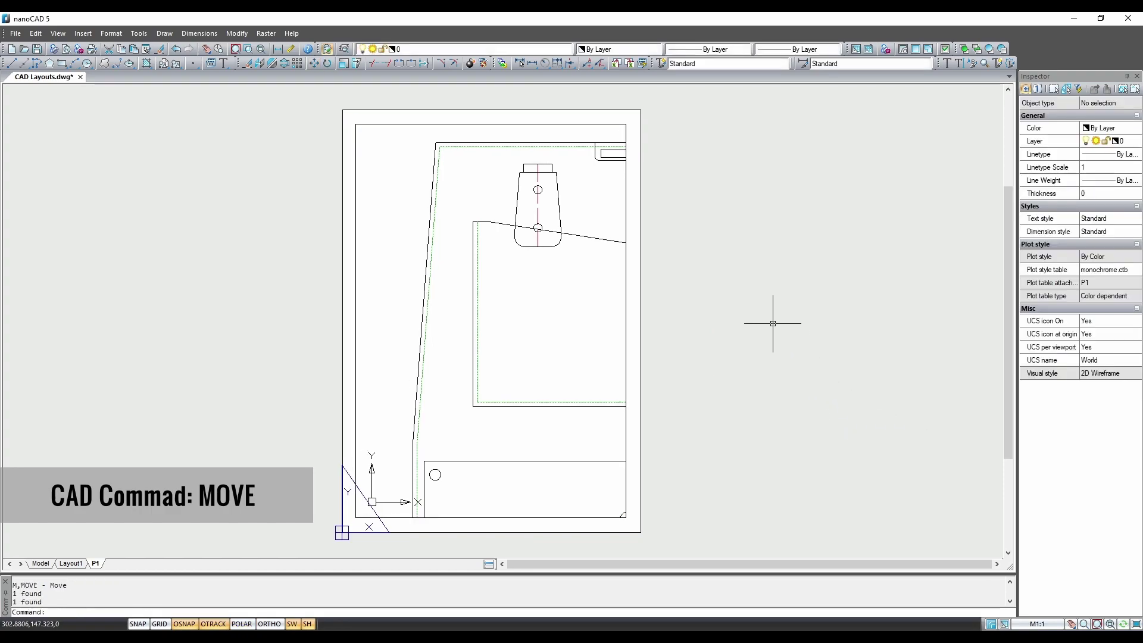
# Copy layout P1 to create a new layout named P2.
pyautogui.rightClick(101, 563)
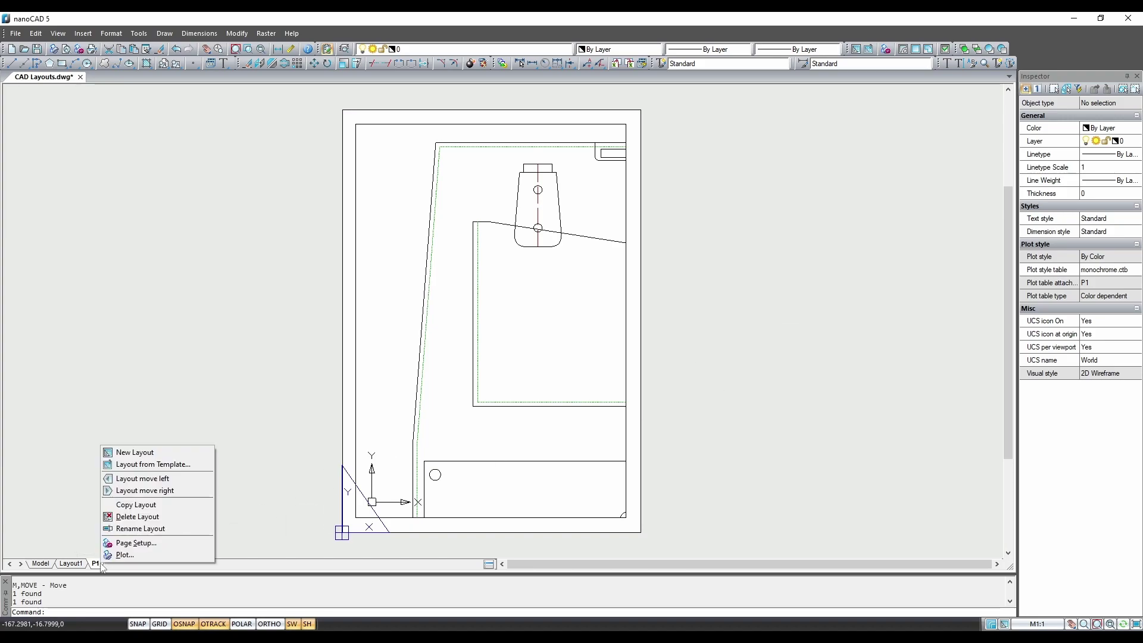
pyautogui.click(173, 510)
pyautogui.write('P1')
pyautogui.press('Return')
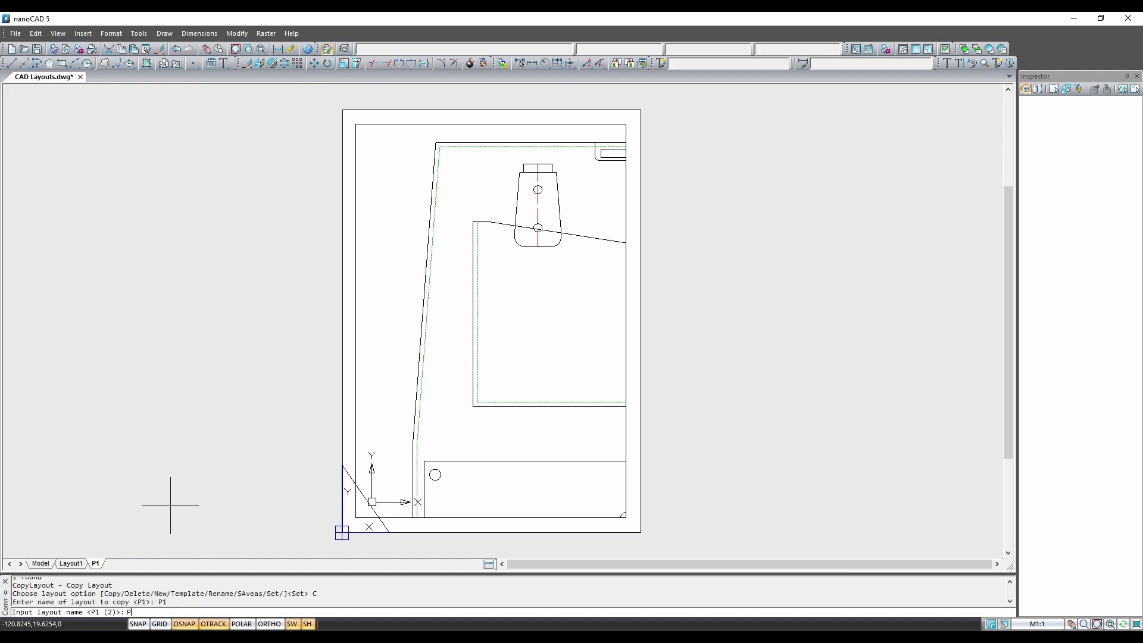
pyautogui.write('P2')
pyautogui.press('Return')
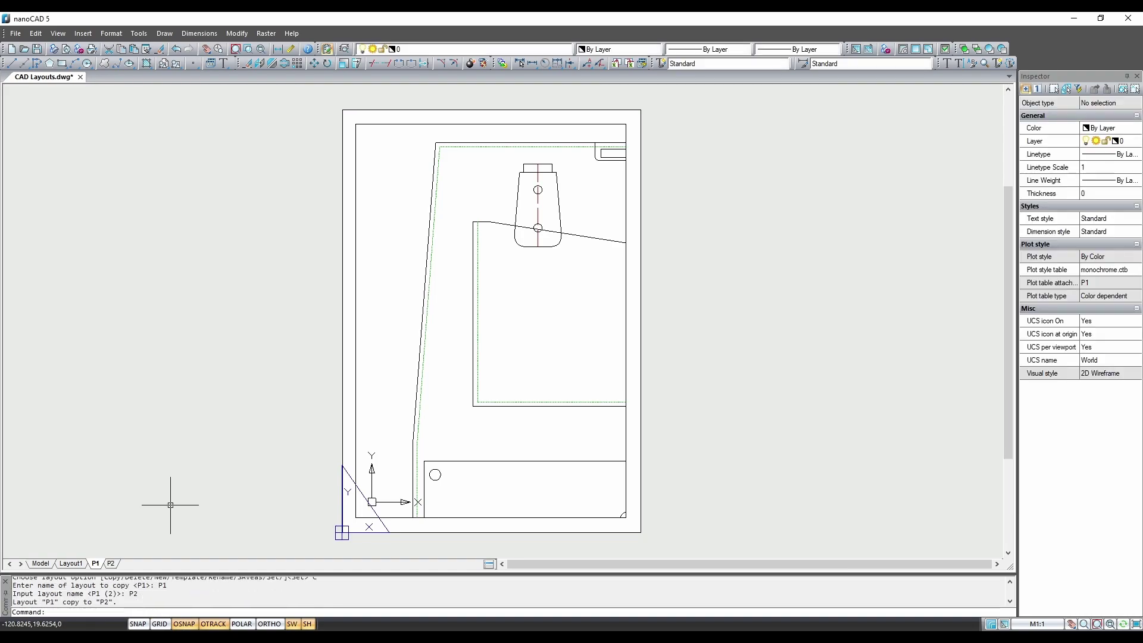
# On layout P2, pan the viewport's view to the next region of the pattern.
pyautogui.click(111, 563)
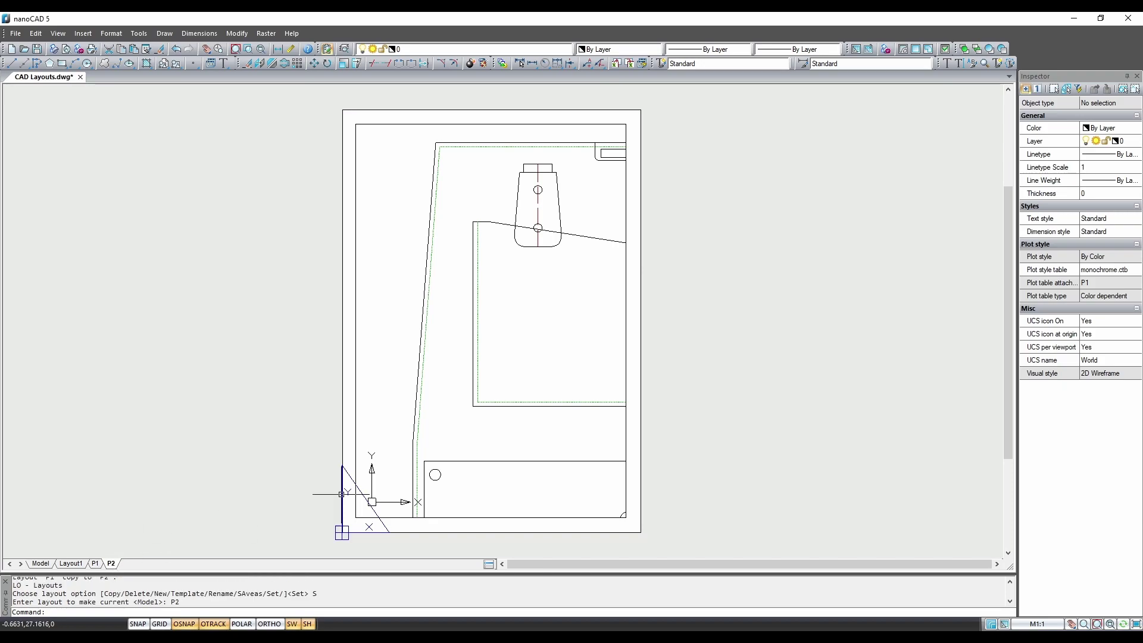
pyautogui.doubleClick(560, 330)
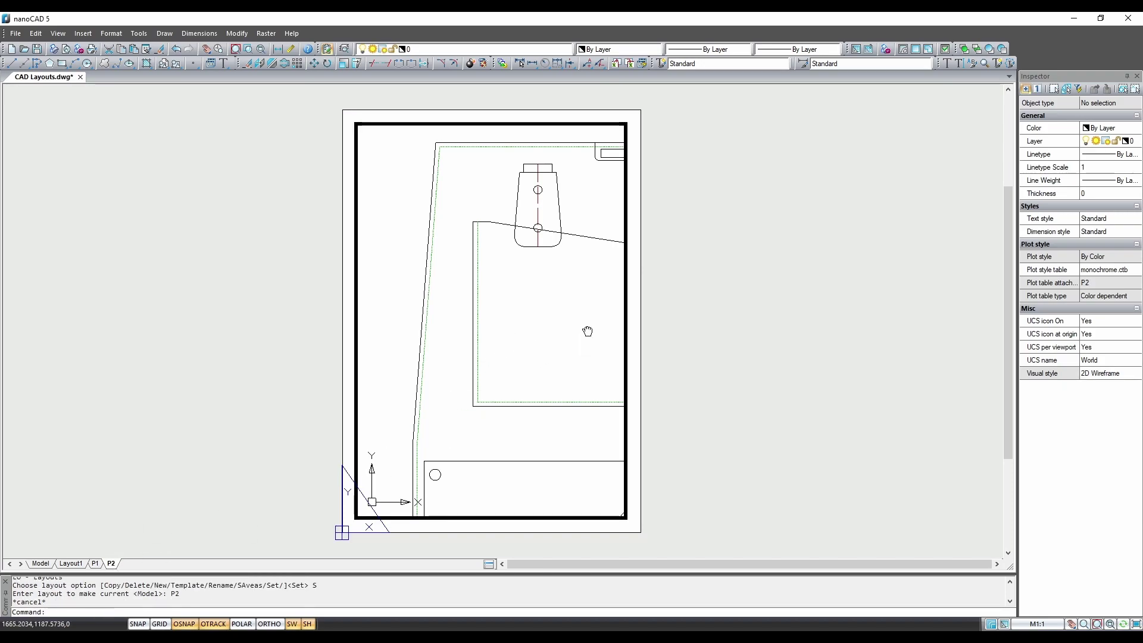
pyautogui.moveTo(587, 331)
pyautogui.mouseDown(button='middle')
pyautogui.moveTo(438, 313)
pyautogui.moveTo(490, 319)
pyautogui.mouseUp(button='middle')
pyautogui.doubleClick(659, 176)
# Resize the P2 viewport by snapping its corner grips to the 190 × 277 frame corners.
pyautogui.click(646, 105)
pyautogui.click(646, 104)
pyautogui.click(627, 118)
pyautogui.click(316, 546)
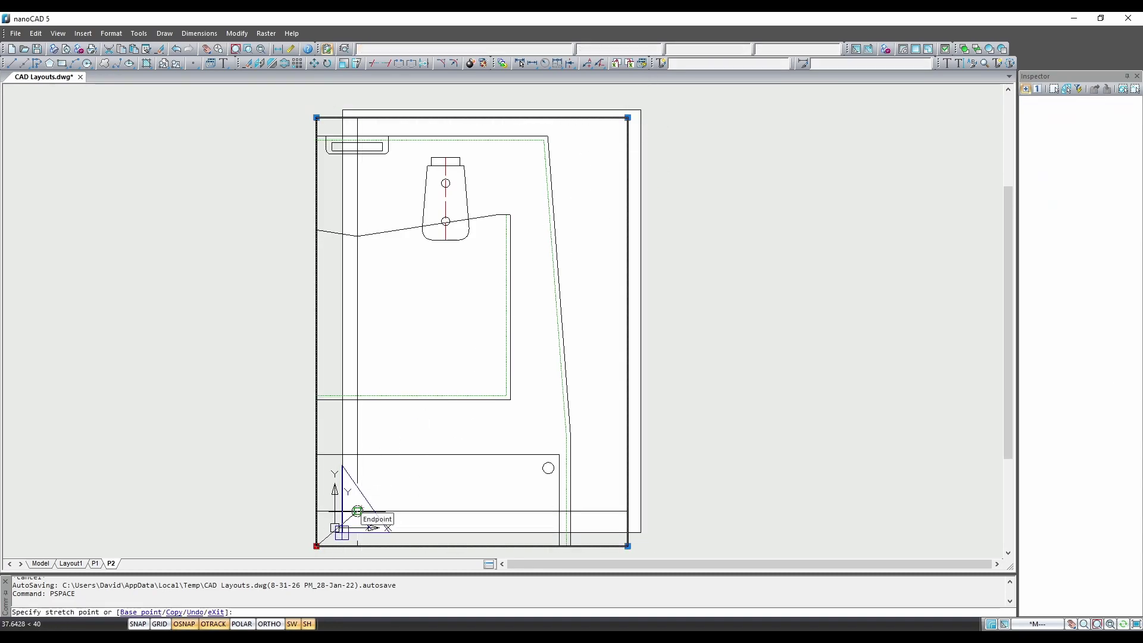
pyautogui.click(358, 510)
# Move the P2 viewport into position within the frame.
pyautogui.rightClick(700, 184)
pyautogui.moveTo(766, 342)
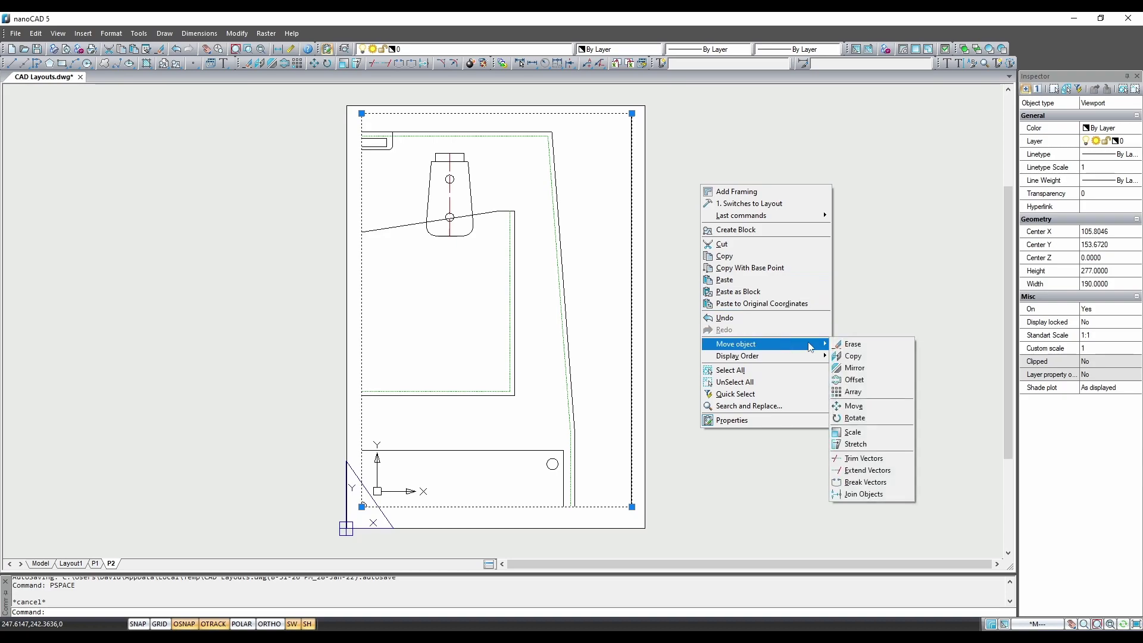
pyautogui.click(869, 406)
pyautogui.press('Escape')
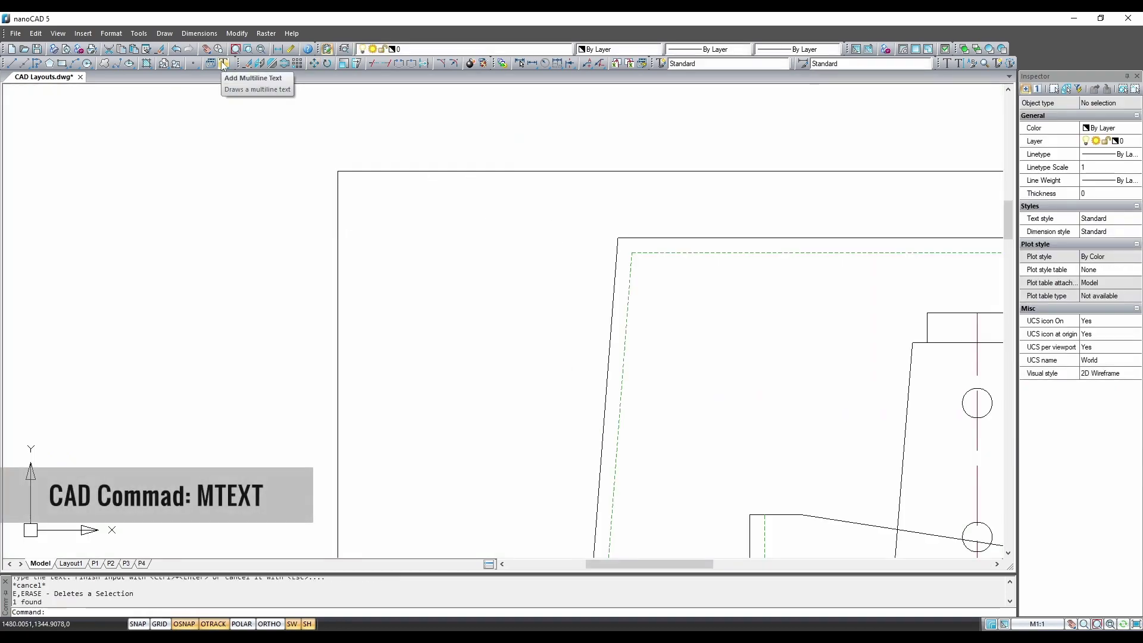
# Create a multiline text label '1' with height 10 in Arial.
pyautogui.click(224, 63)
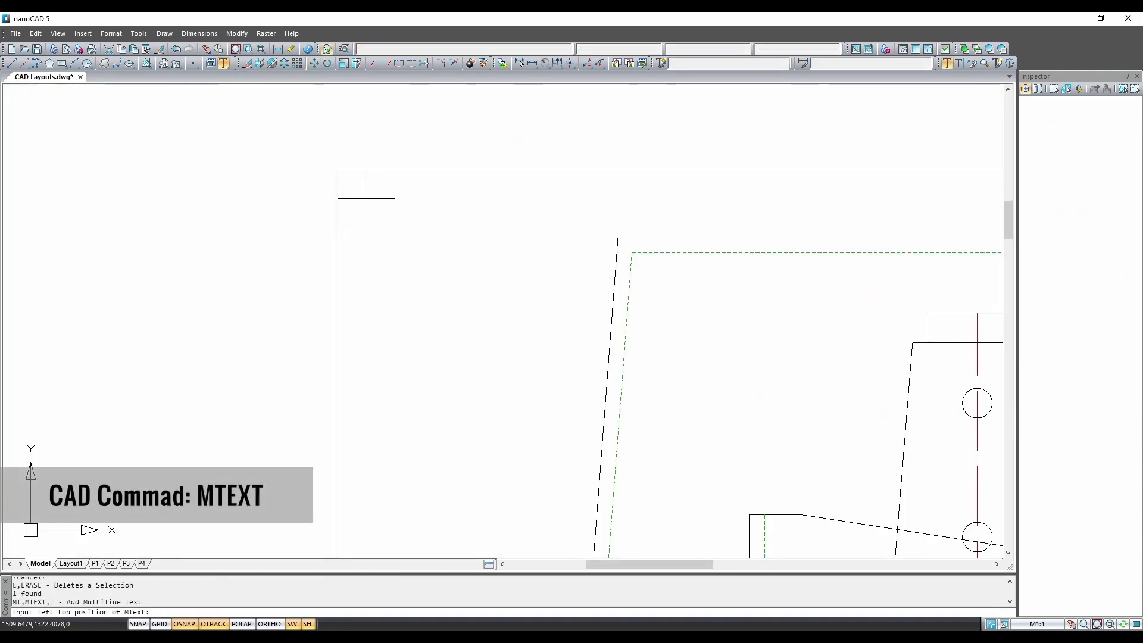
pyautogui.click(369, 185)
pyautogui.click(443, 275)
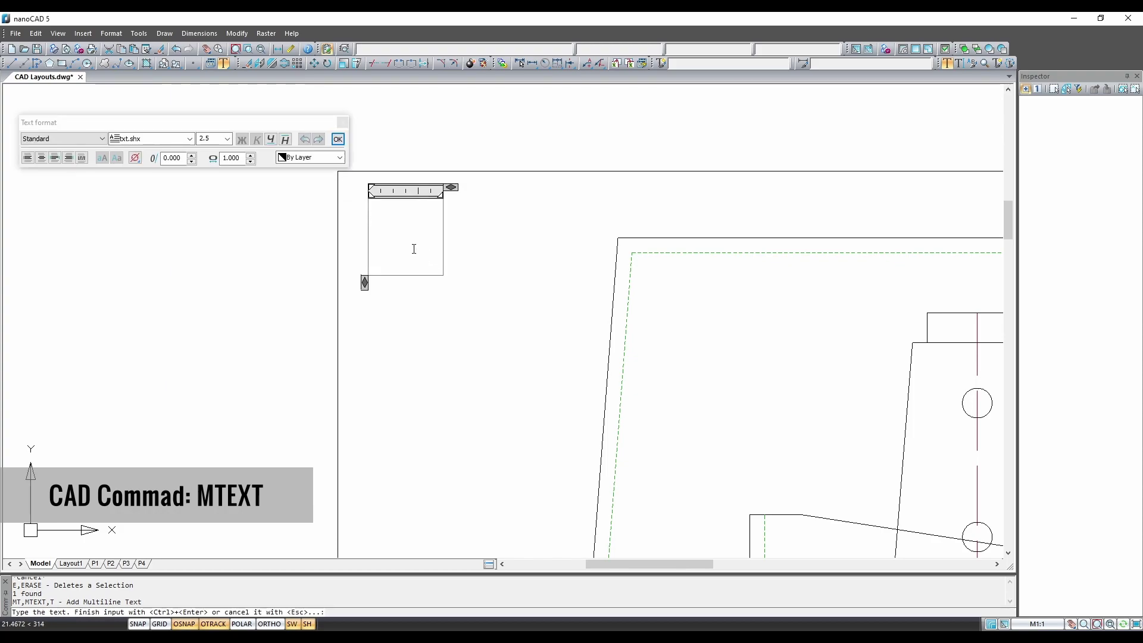
pyautogui.click(222, 140)
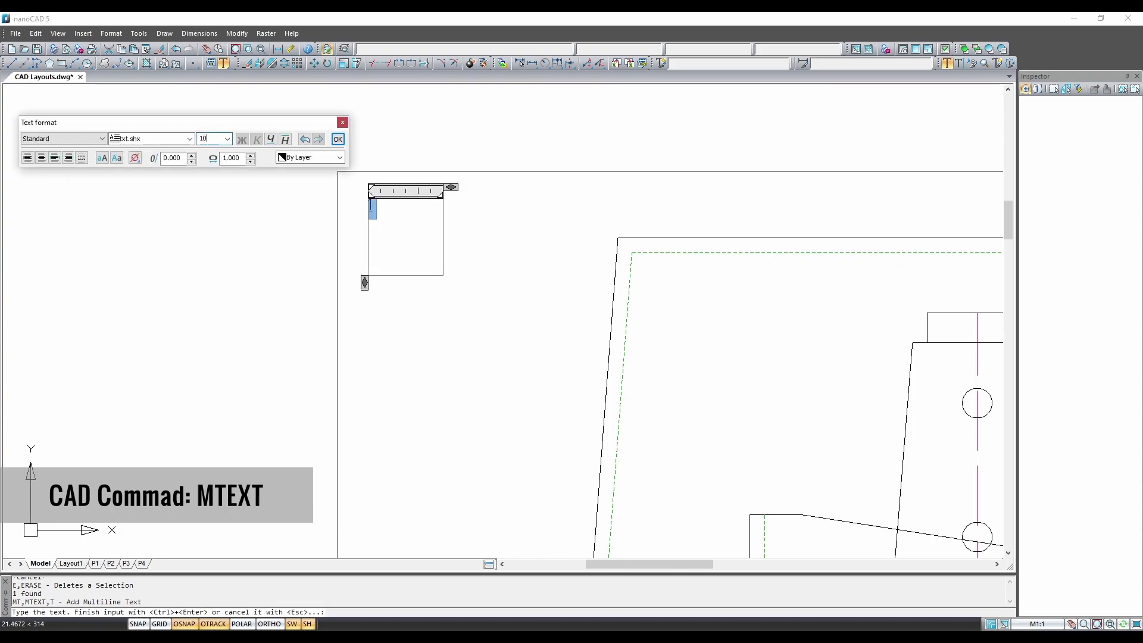
pyautogui.press('Return')
pyautogui.click(189, 139)
pyautogui.scroll(-3, 146, 357)
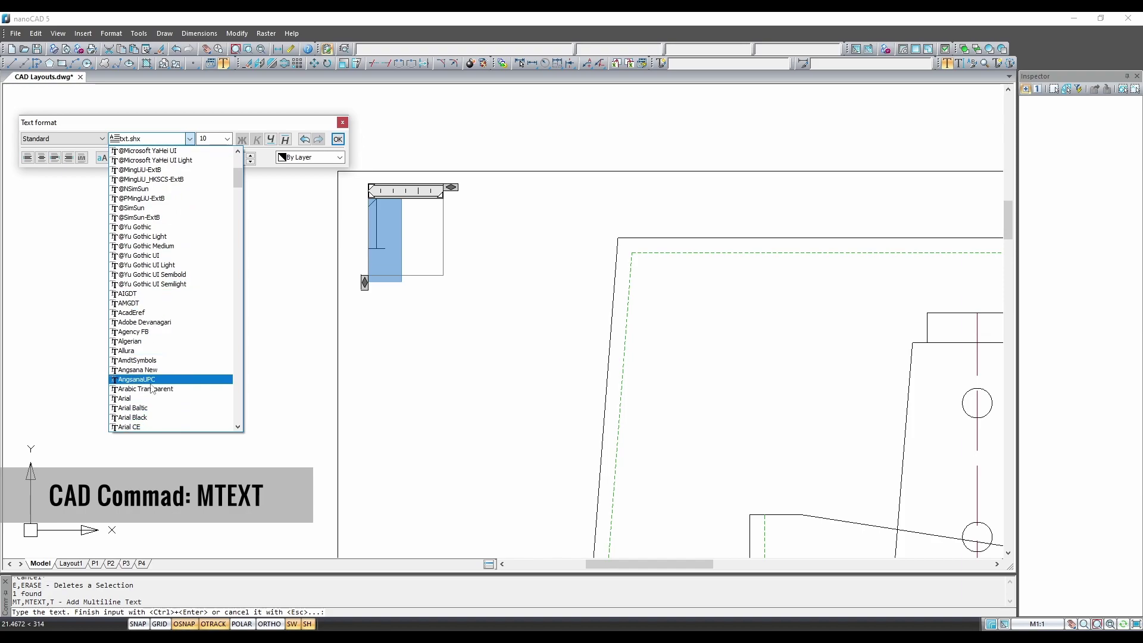
pyautogui.click(146, 399)
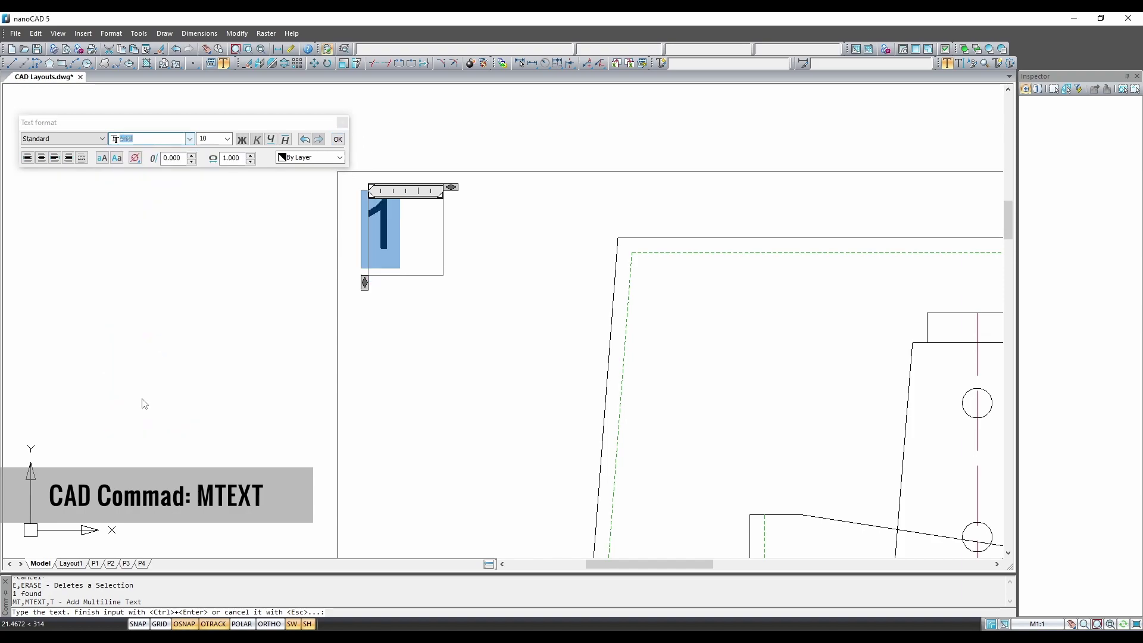
pyautogui.click(418, 335)
# Copy the '1' label with a base point and paste it at another page corner.
pyautogui.click(381, 226)
pyautogui.scroll(-3, 465, 302)
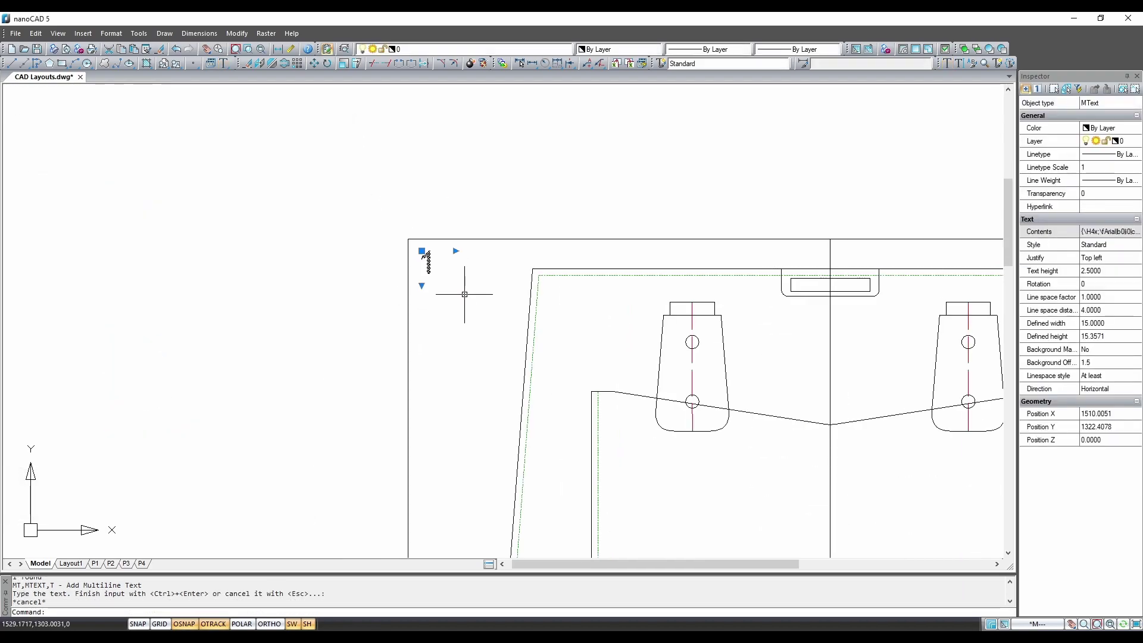
pyautogui.moveTo(465, 302); pyautogui.dragTo(443, 273, button='middle')
pyautogui.rightClick(443, 273)
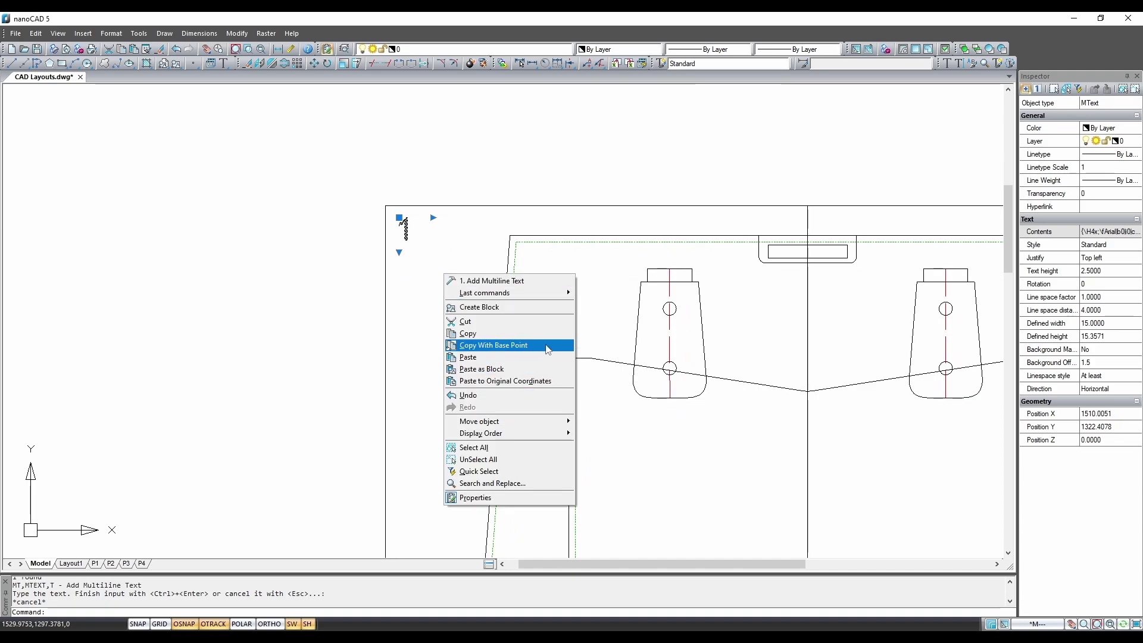
pyautogui.click(470, 346)
pyautogui.scroll(-2, 385, 232)
pyautogui.scroll(-3, 386, 232)
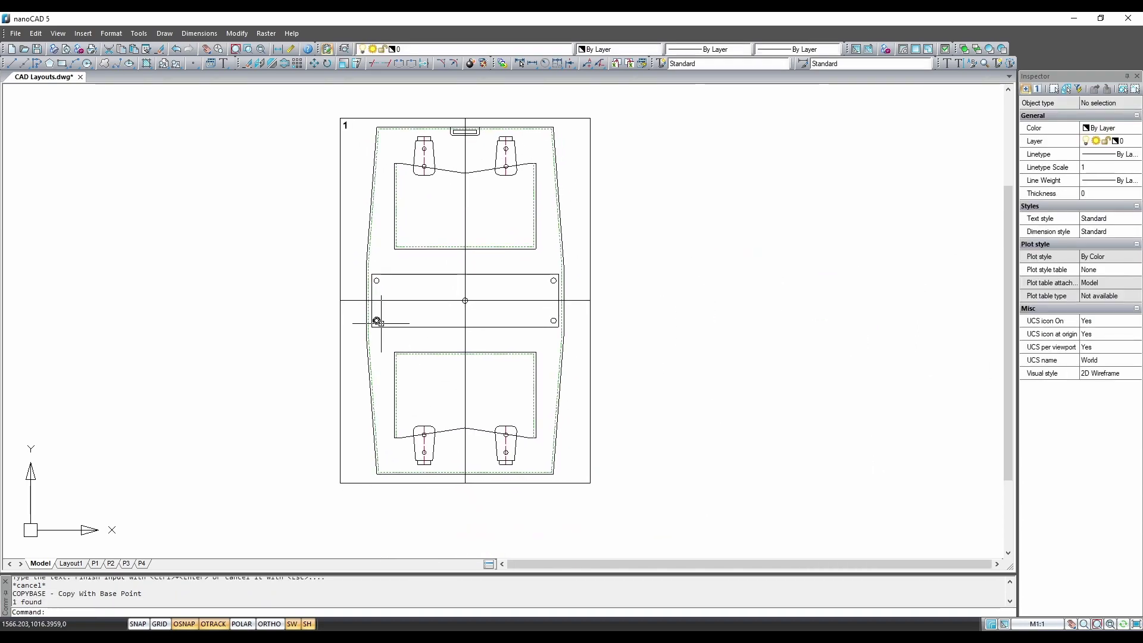
pyautogui.hotkey('ctrl', 'v')
pyautogui.scroll(3, 577, 300)
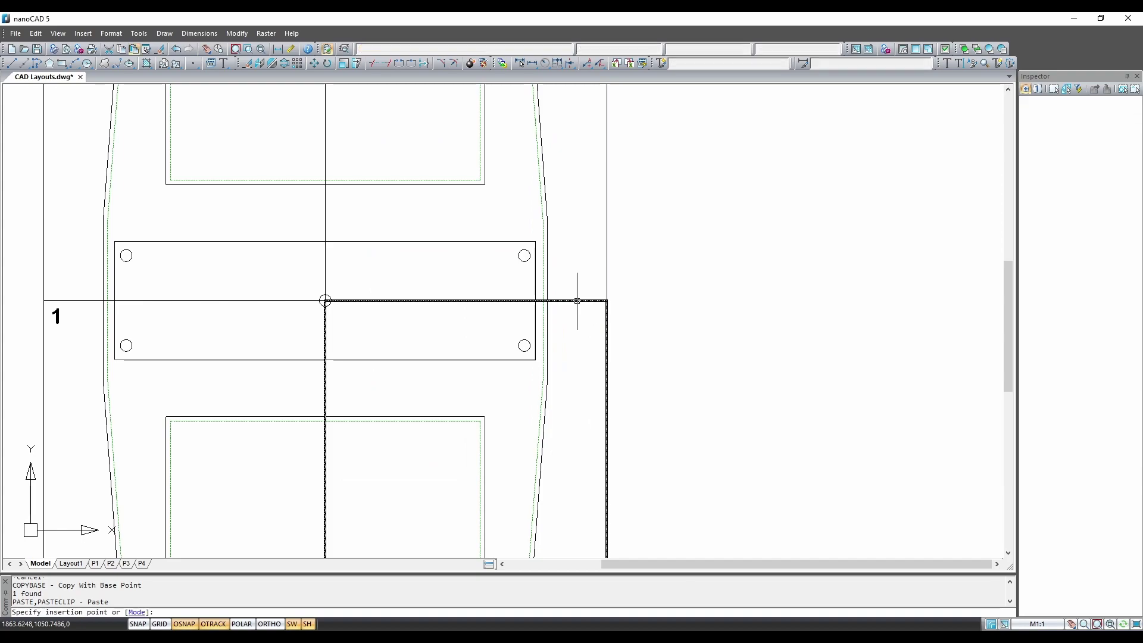
pyautogui.click(577, 300)
pyautogui.scroll(-2, 580, 399)
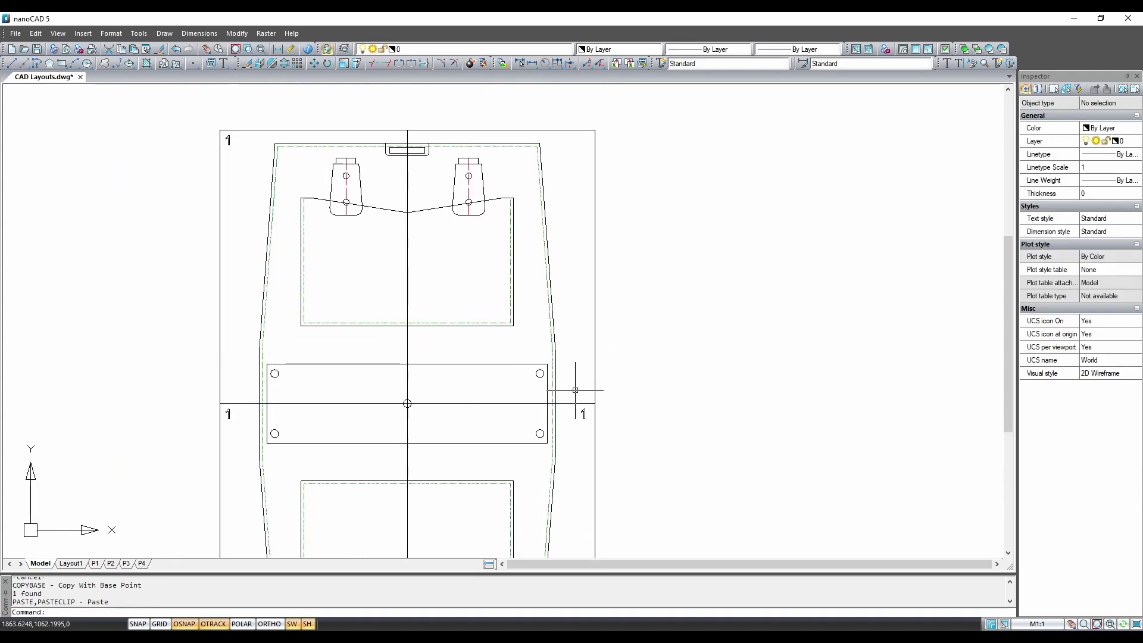
# Change the copied corner labels to 3 and 4.
pyautogui.doubleClick(582, 138)
pyautogui.press('BackSpace')
pyautogui.write('3')
pyautogui.hotkey('ctrl', 'Return')
pyautogui.scroll(-2, 582, 428)
pyautogui.moveTo(581, 428); pyautogui.dragTo(429, 387, button='middle')
pyautogui.doubleClick(667, 326)
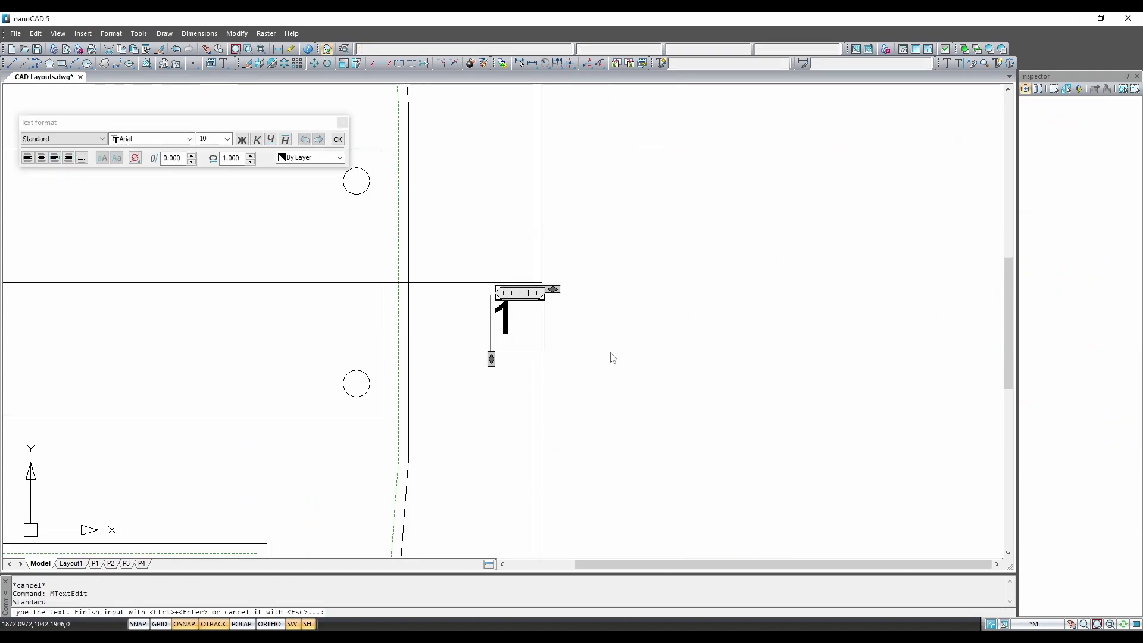
pyautogui.write('4')
pyautogui.hotkey('ctrl', 'Return')
pyautogui.scroll(-4, 536, 334)
pyautogui.moveTo(443, 335); pyautogui.dragTo(475, 308, button='middle')
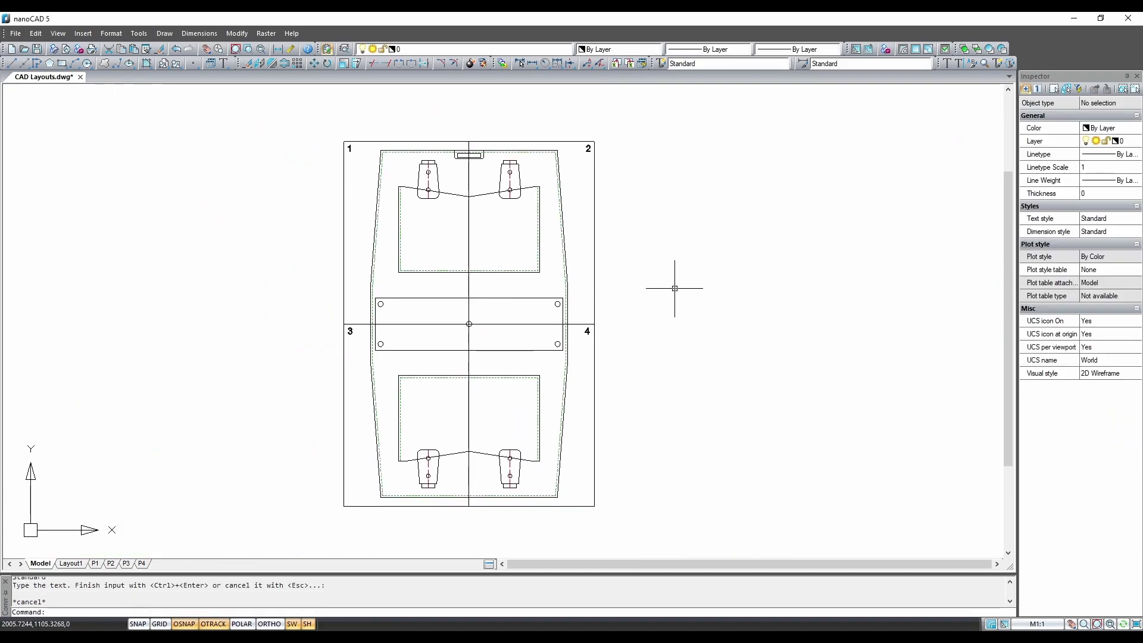
# Create a multiline text letter 'A' with height 100 in Arial.
pyautogui.click(223, 63)
pyautogui.click(424, 244)
pyautogui.click(536, 420)
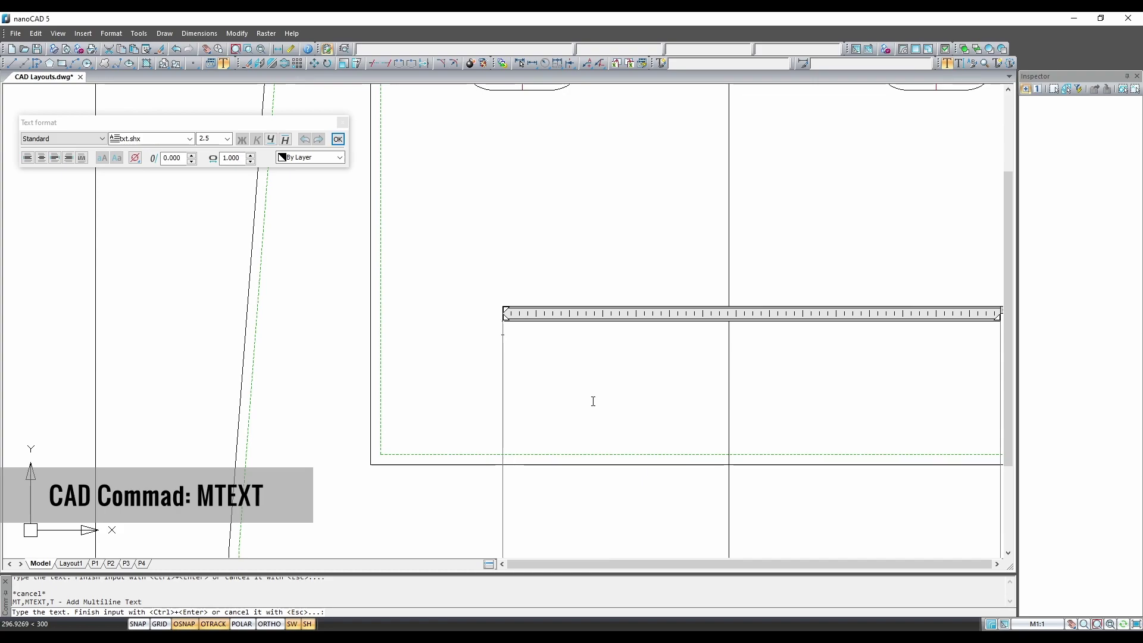
pyautogui.click(216, 139)
pyautogui.write('100')
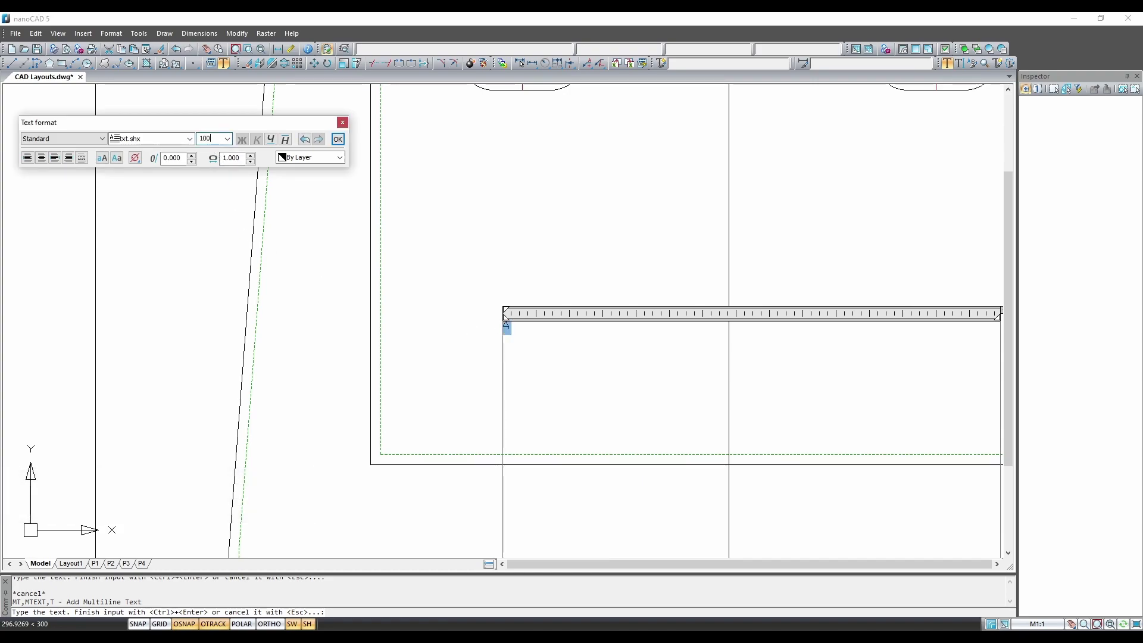
pyautogui.press('Return')
pyautogui.click(191, 139)
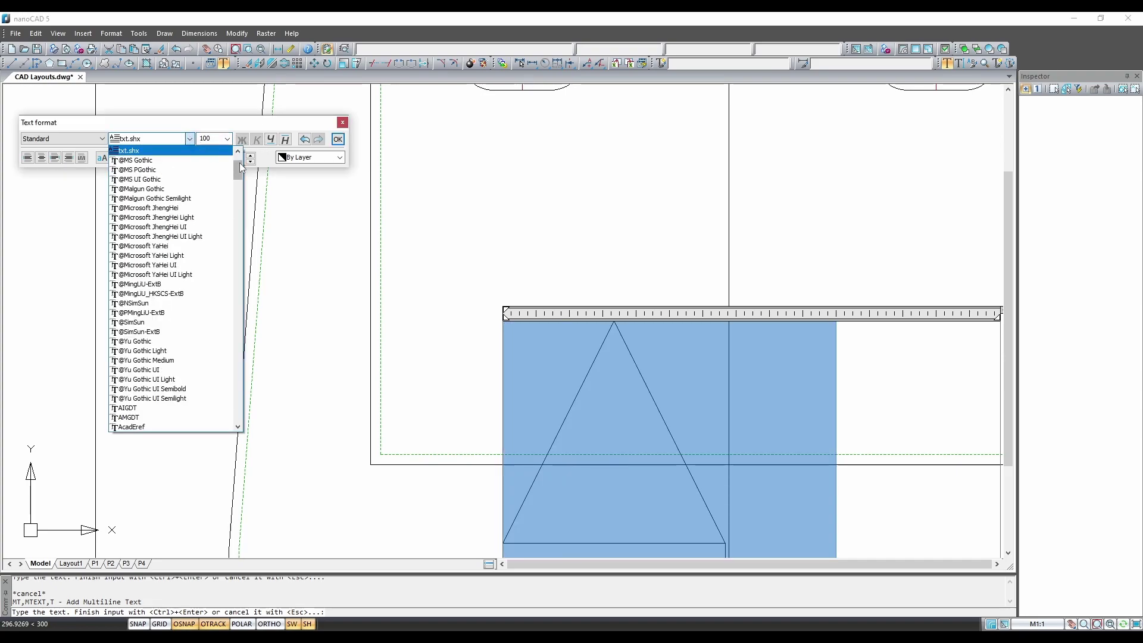
pyautogui.scroll(-5, 241, 168)
pyautogui.click(212, 160)
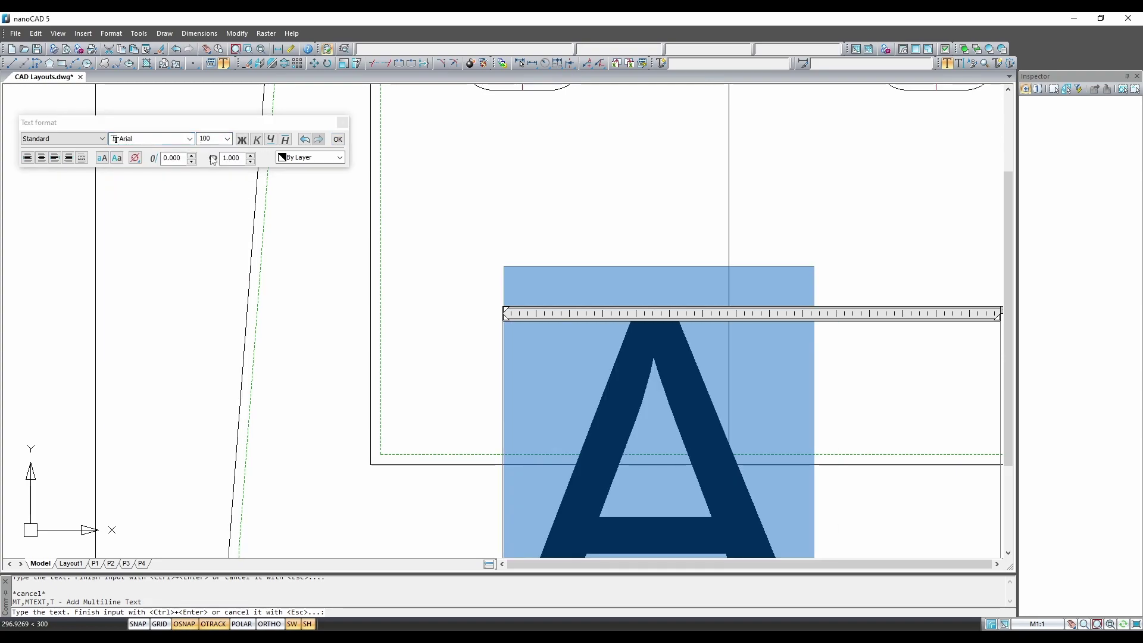
pyautogui.click(338, 139)
# Move the letter A to the point where the four pages meet.
pyautogui.scroll(2, 544, 275)
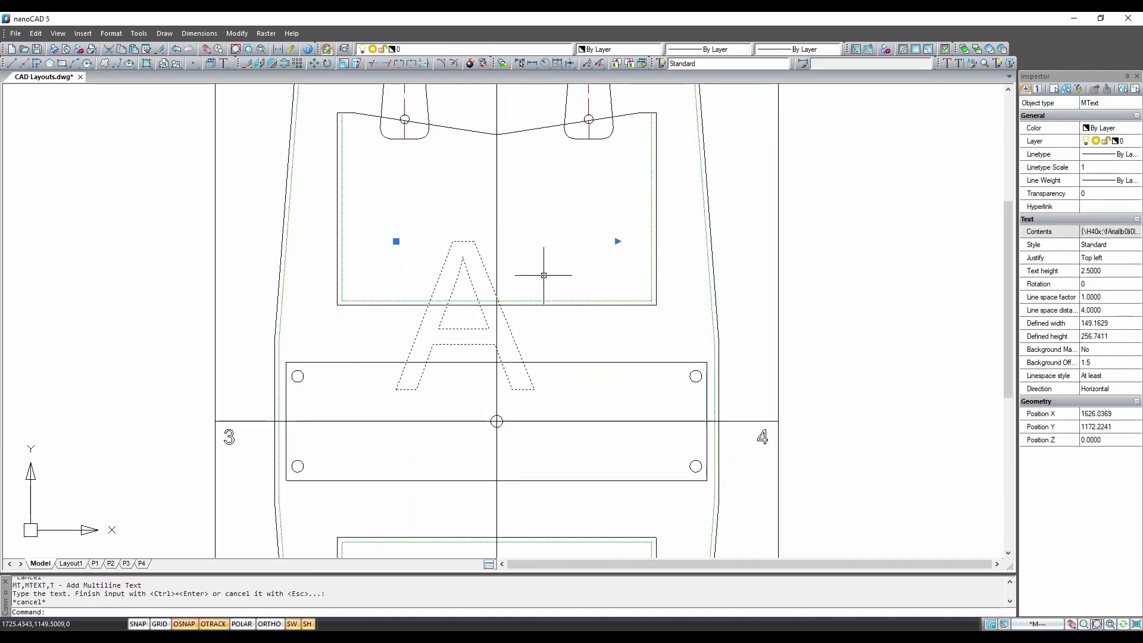
pyautogui.moveTo(613, 234); pyautogui.dragTo(533, 223, button='middle')
pyautogui.rightClick(717, 170)
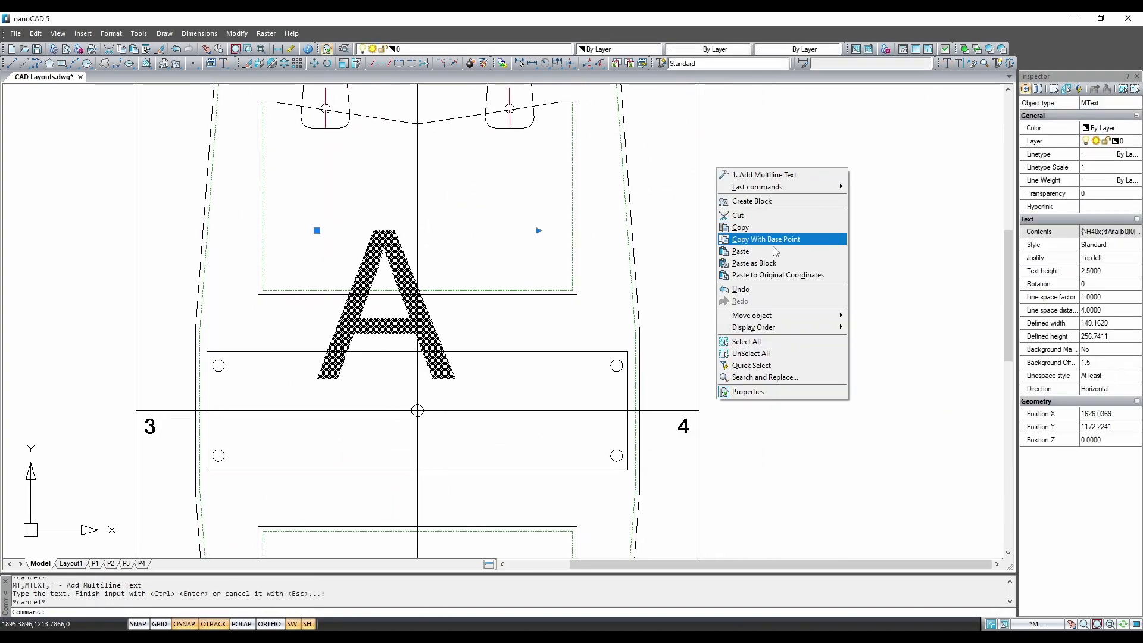
pyautogui.moveTo(774, 317)
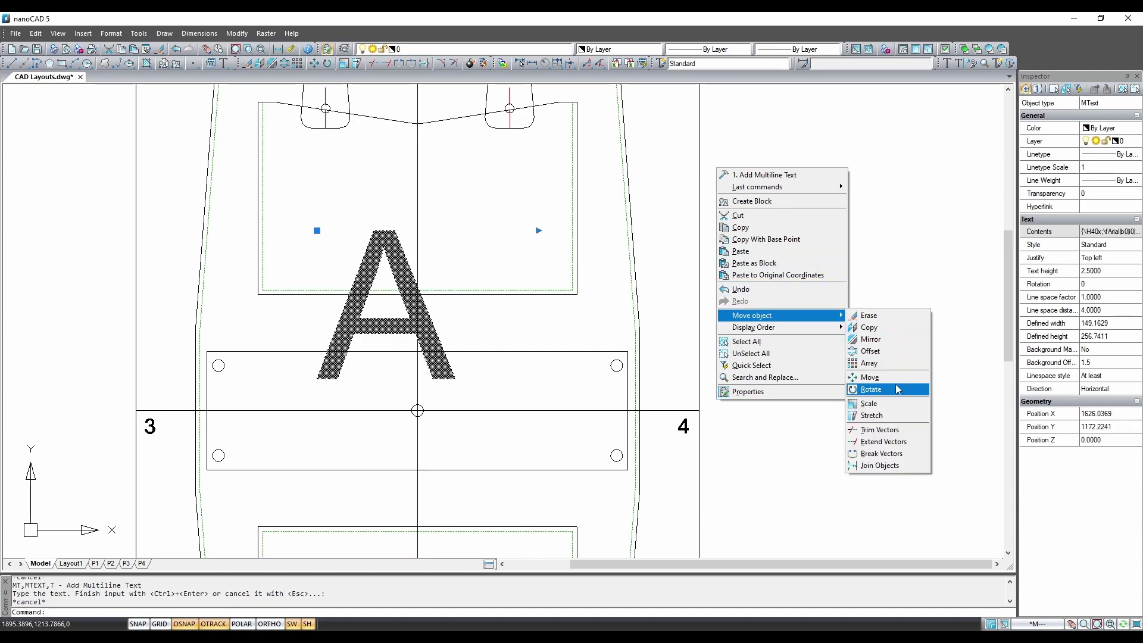
pyautogui.click(872, 377)
pyautogui.click(384, 306)
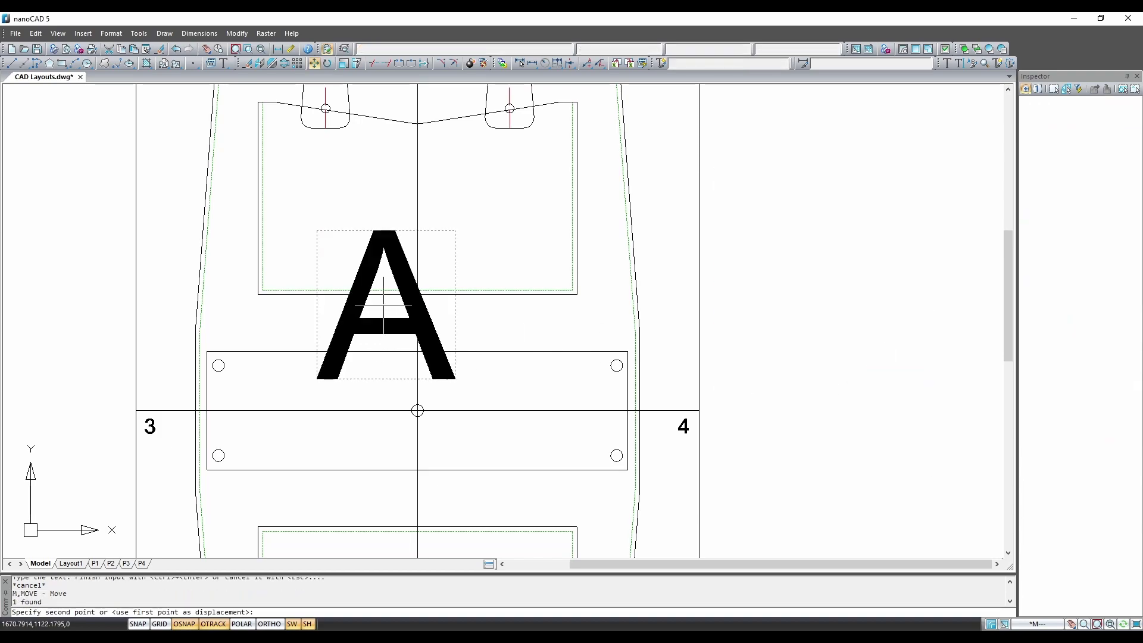
pyautogui.click(417, 410)
pyautogui.scroll(-3, 798, 375)
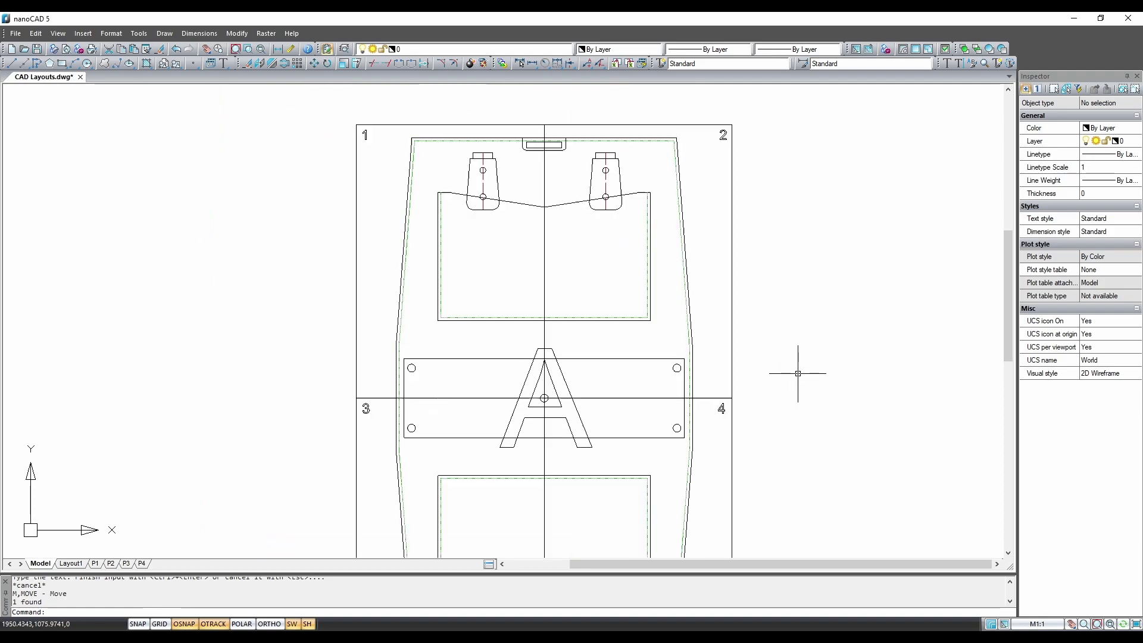
pyautogui.scroll(2, 786, 324)
pyautogui.scroll(-2, 800, 286)
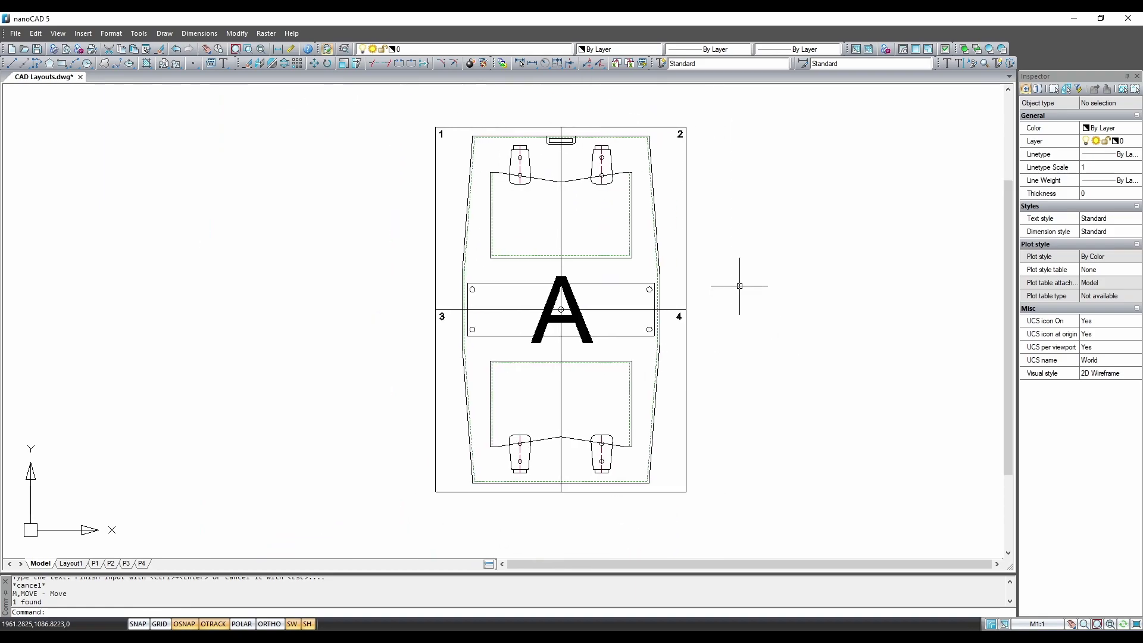
# Plot layout P1 via Microsoft Print to PDF on A4 portrait at 1:1 scale.
pyautogui.hotkey('ctrl', 'p')
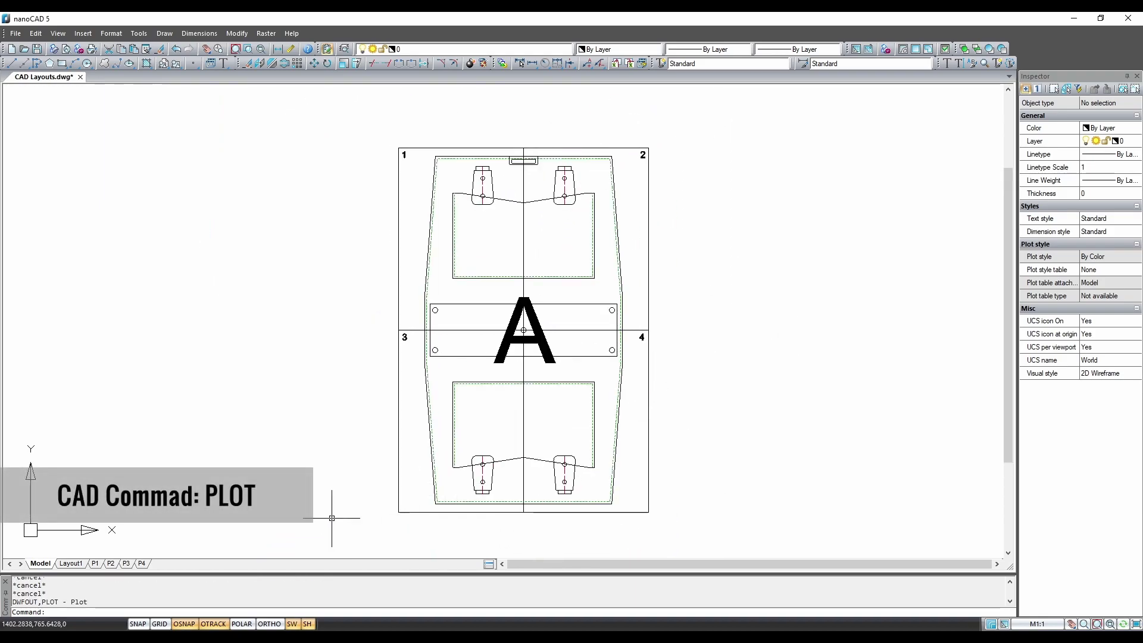
pyautogui.click(100, 565)
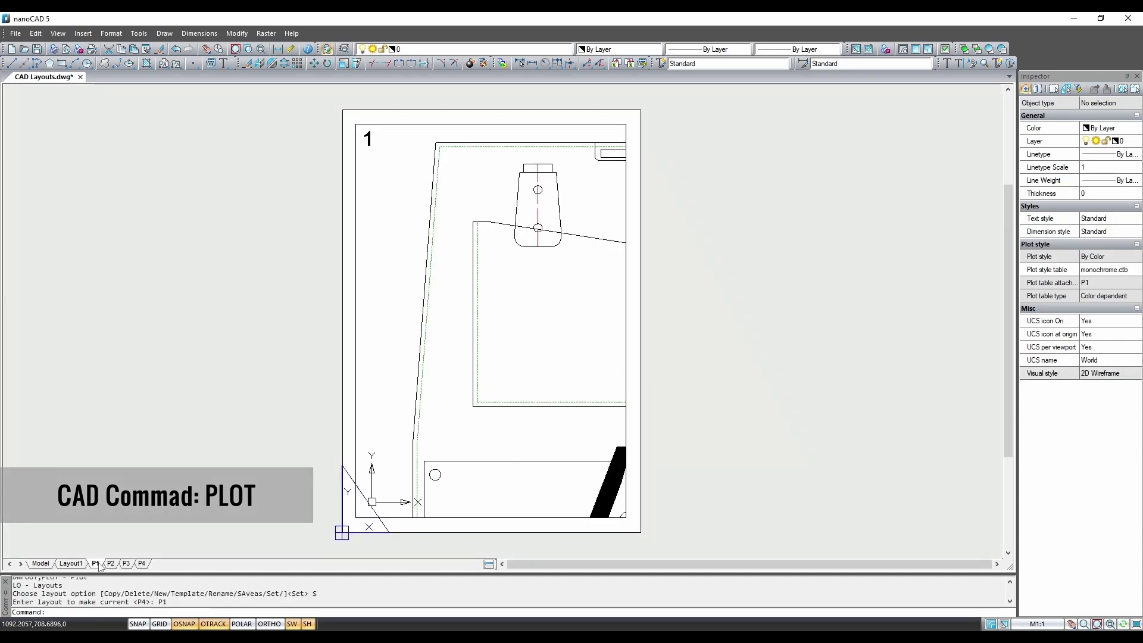
pyautogui.click(18, 35)
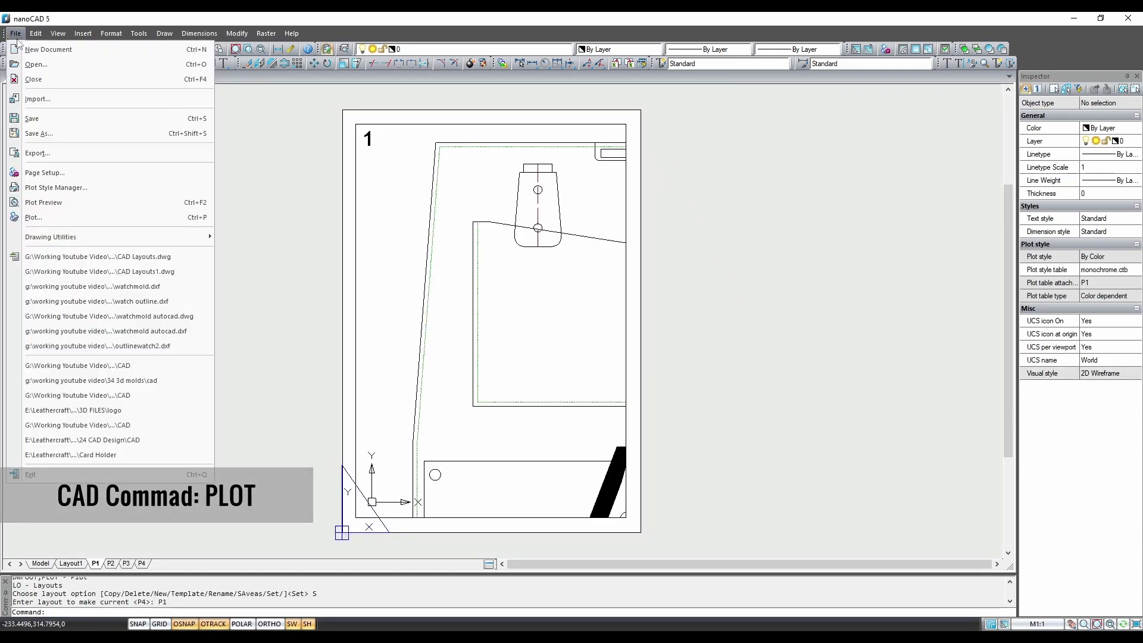
pyautogui.click(37, 217)
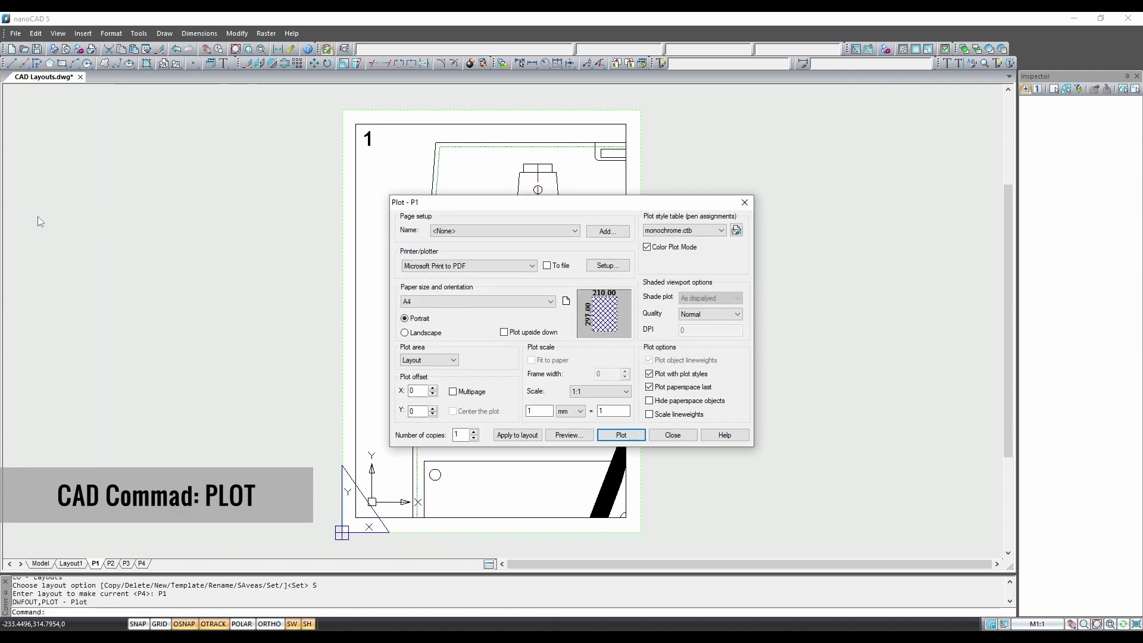
pyautogui.click(621, 435)
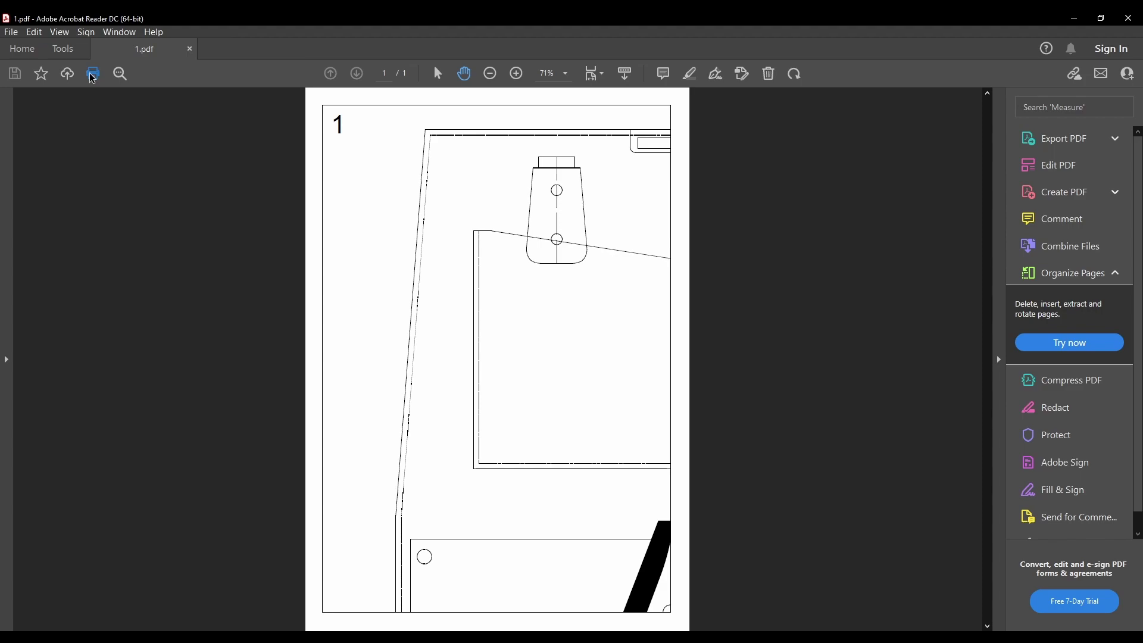
# Print 1.pdf on the Brother DCP-1610W series printer at Actual size.
pyautogui.click(93, 76)
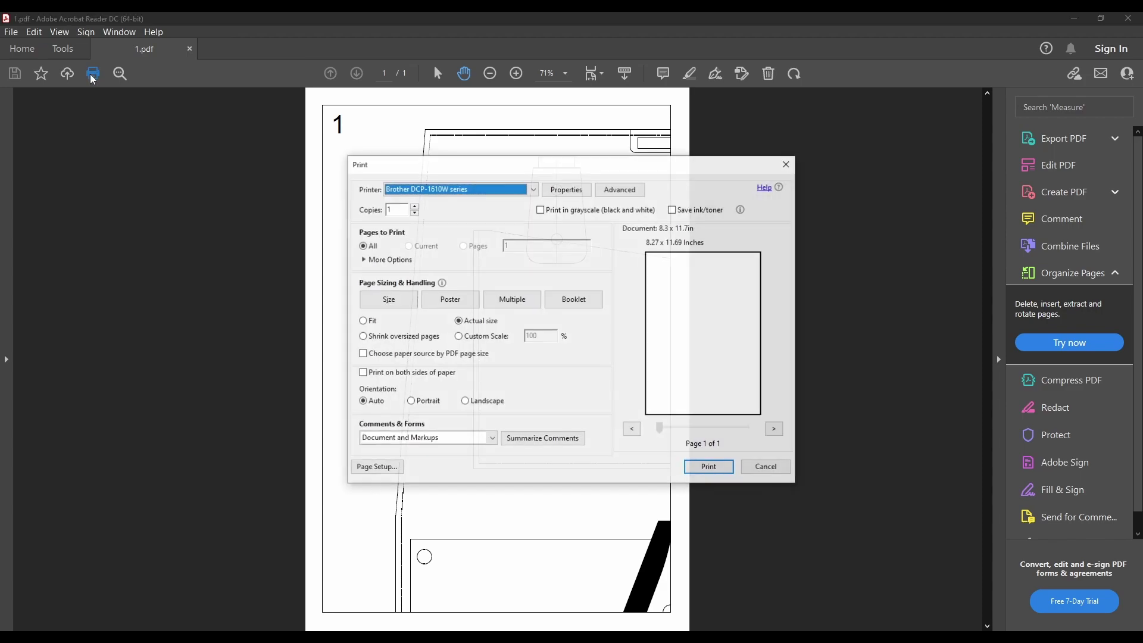
pyautogui.click(480, 323)
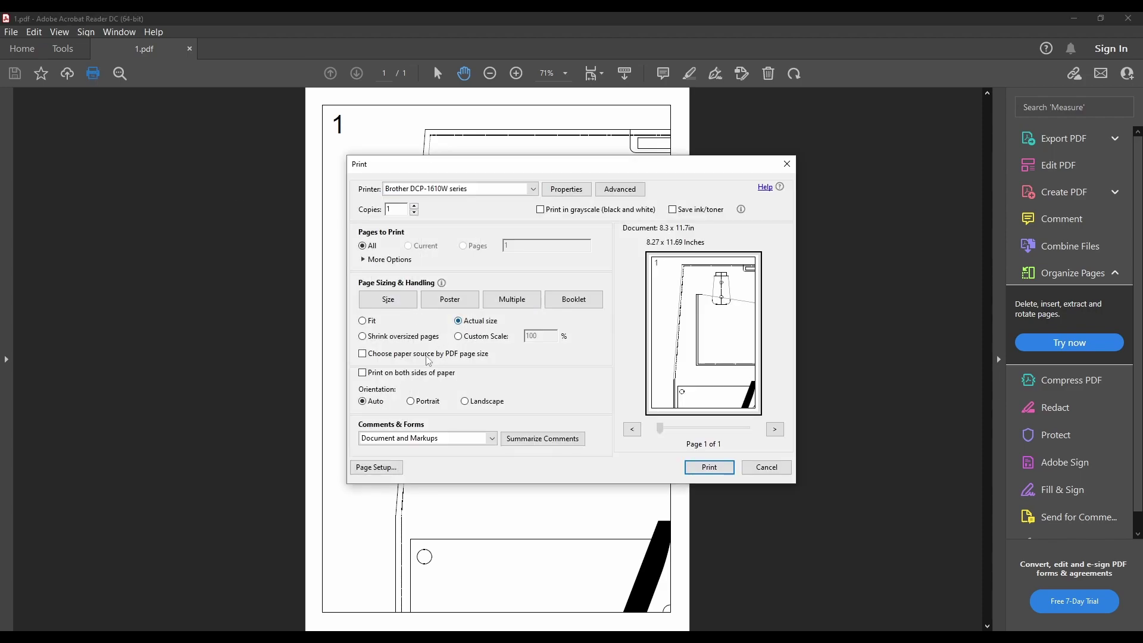